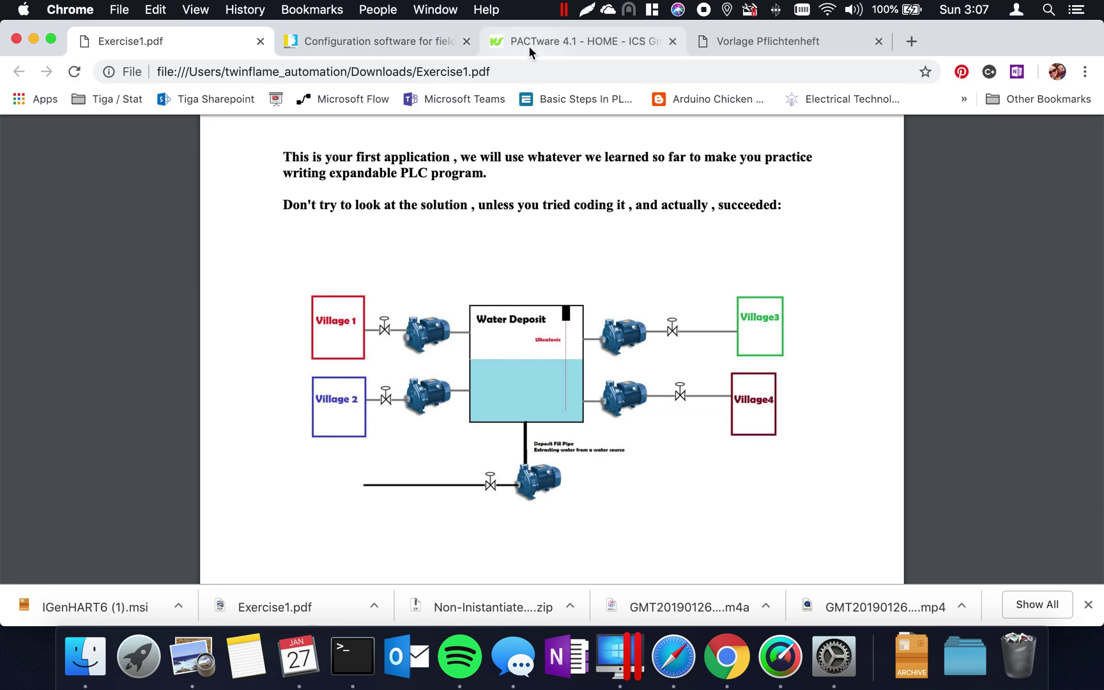
# Glance at the ICS PACTware 4.1 download tab, then switch to the pactware.com members page.
pyautogui.click(547, 40)
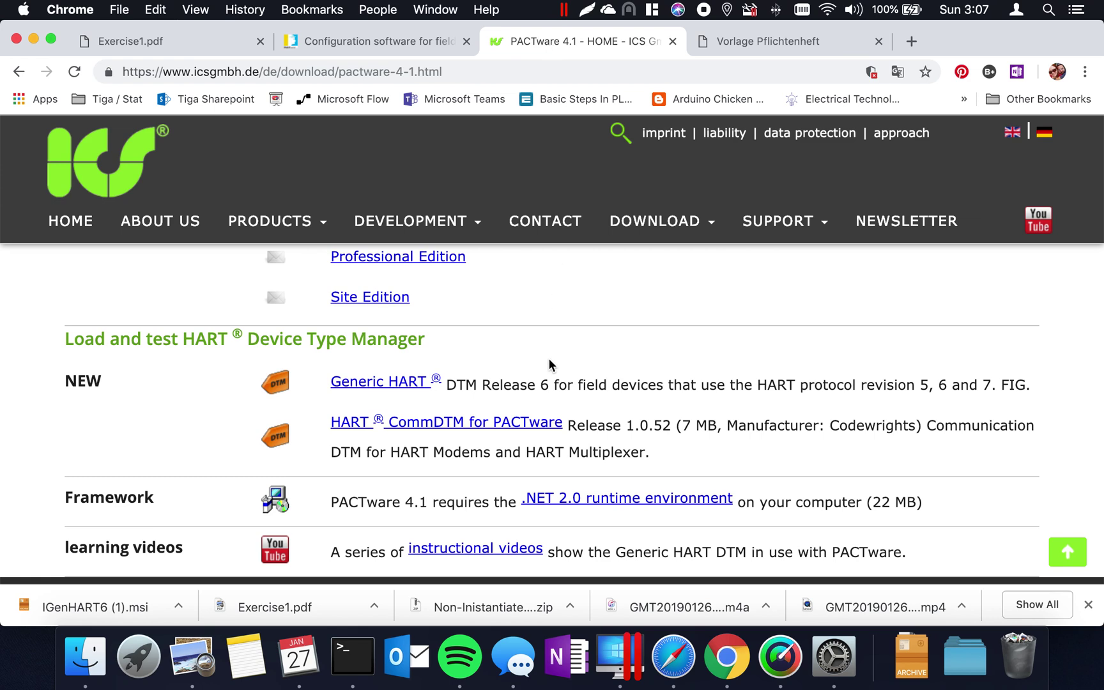
pyautogui.click(370, 35)
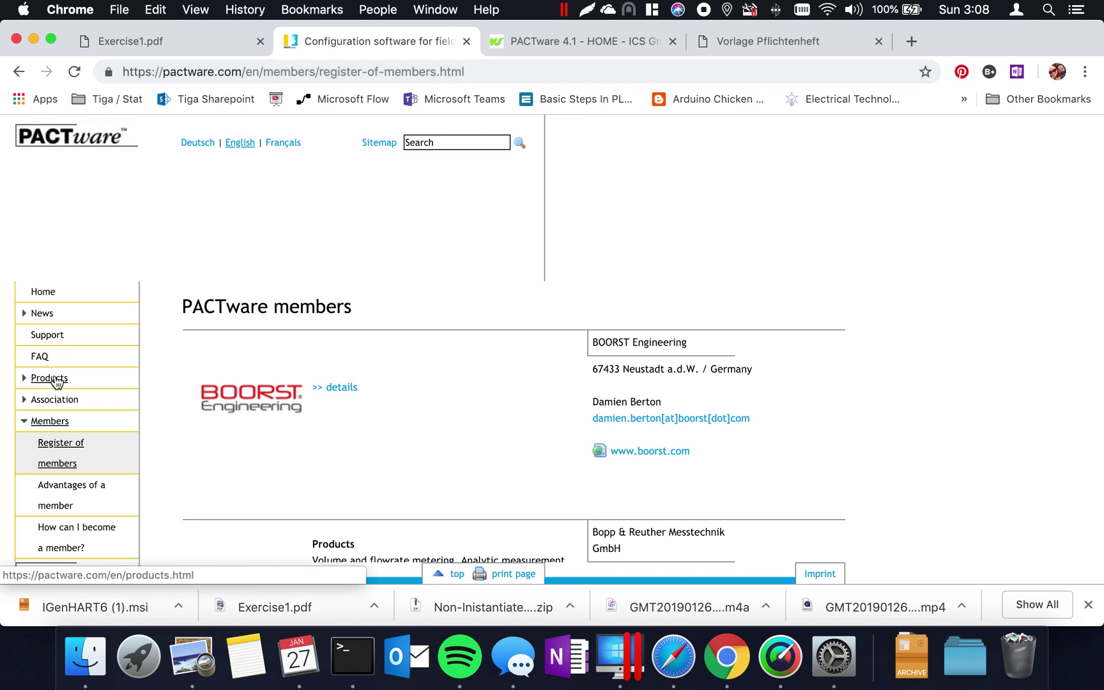
# Open the Pactware page under Products and scroll to its free-of-charge download links.
pyautogui.moveTo(57, 381)
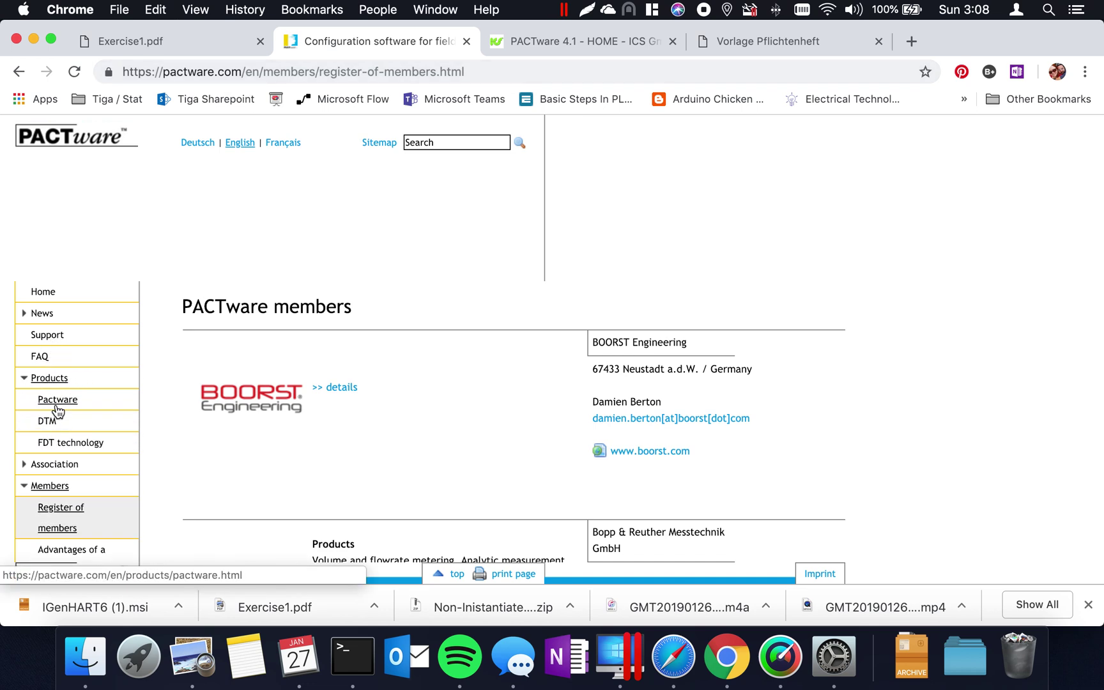
pyautogui.click(57, 405)
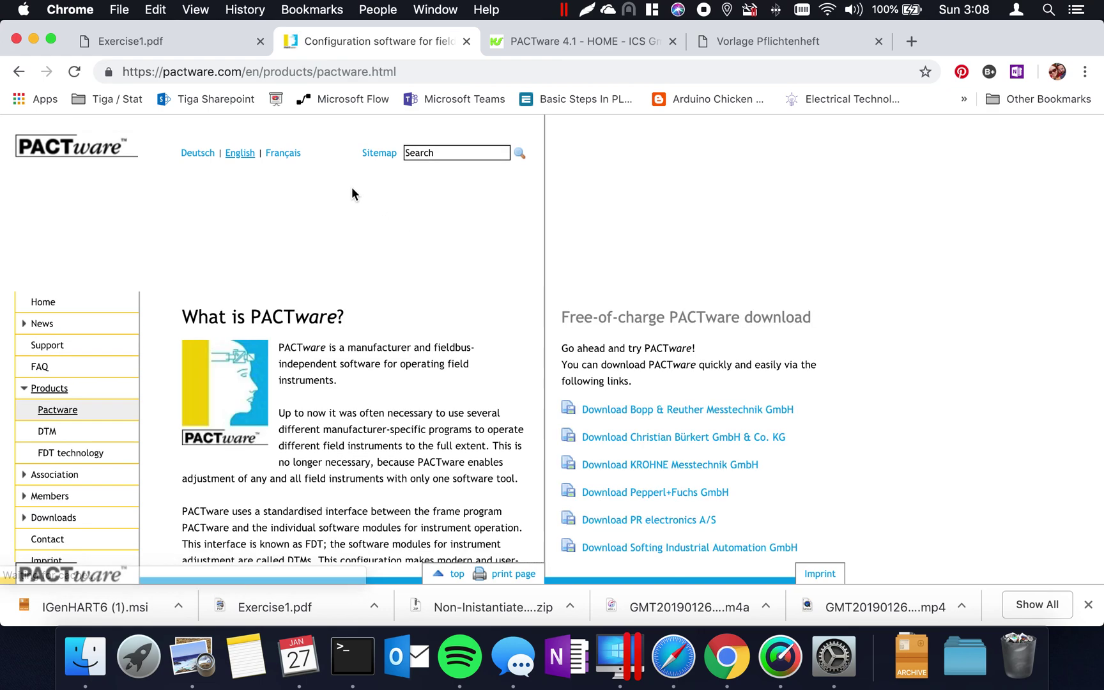
pyautogui.scroll(-3, 430, 332)
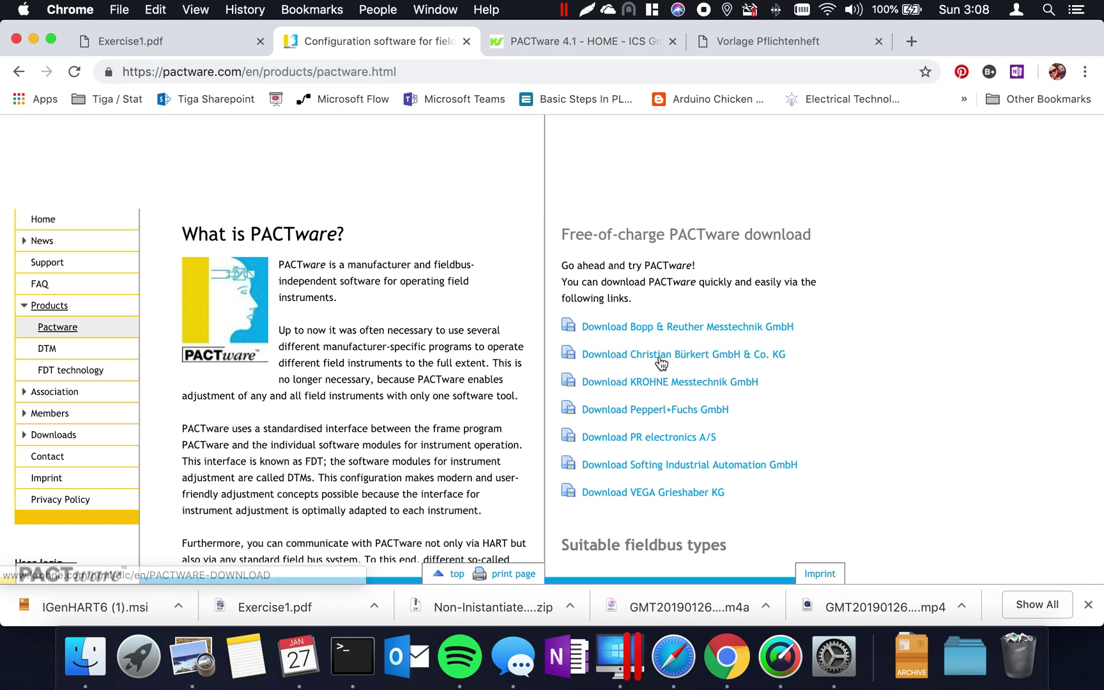
# Return to the ICS PACTware 4.1 tab and scroll through the page.
pyautogui.click(553, 42)
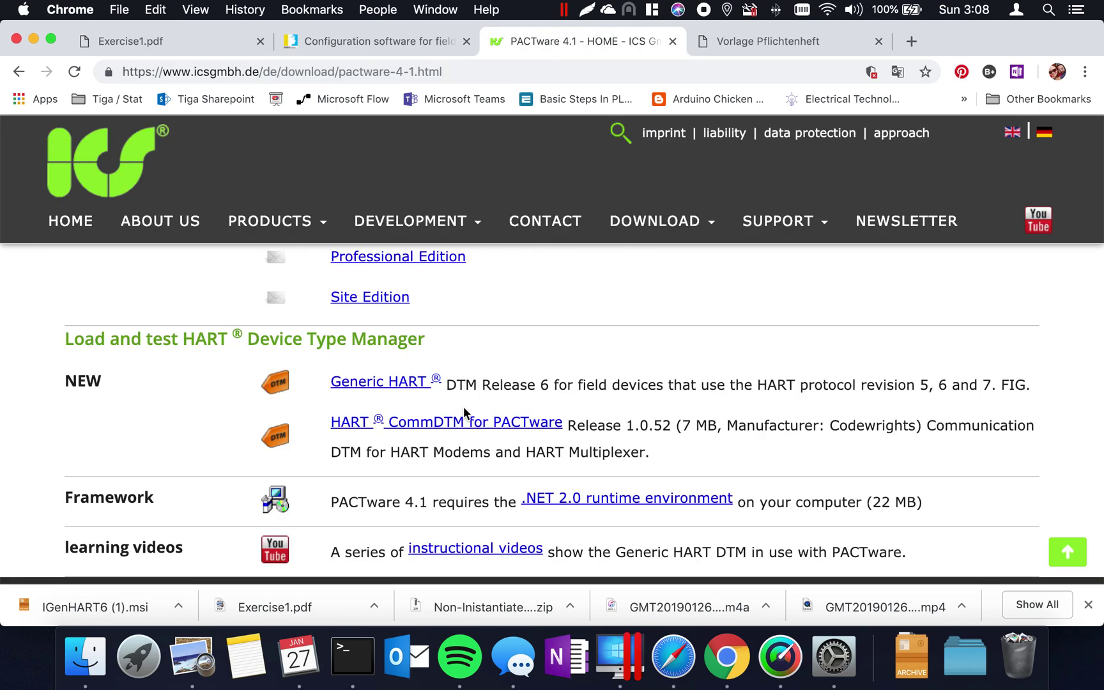
pyautogui.scroll(5, 457, 340)
pyautogui.scroll(3, 458, 337)
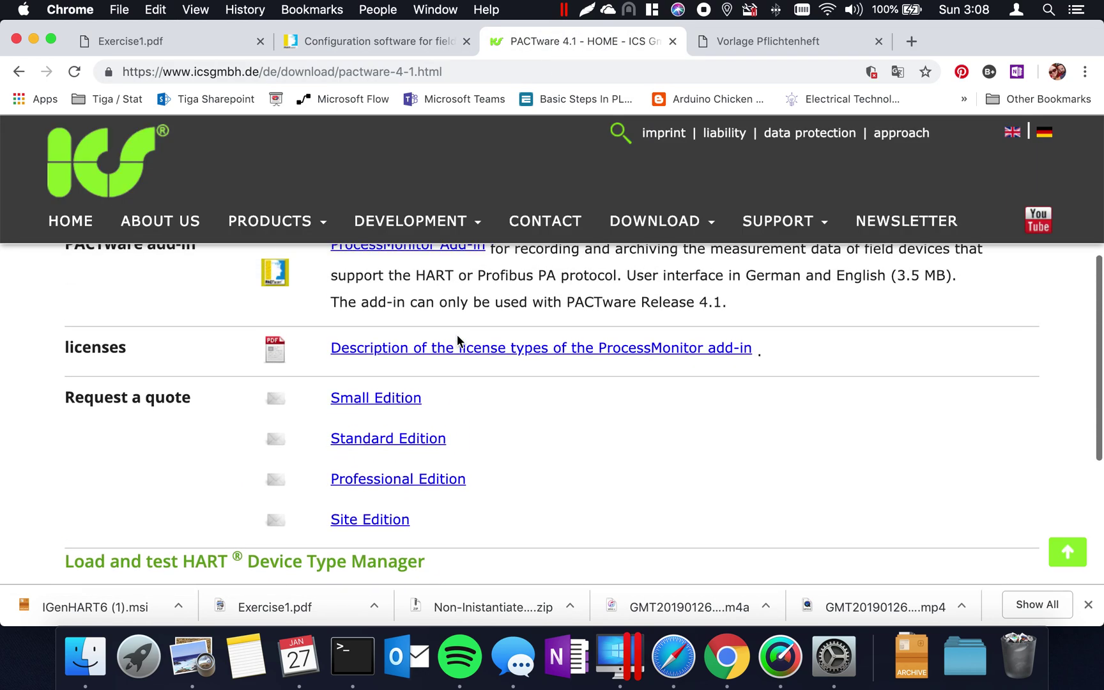
pyautogui.scroll(-4, 458, 336)
pyautogui.scroll(-2, 458, 341)
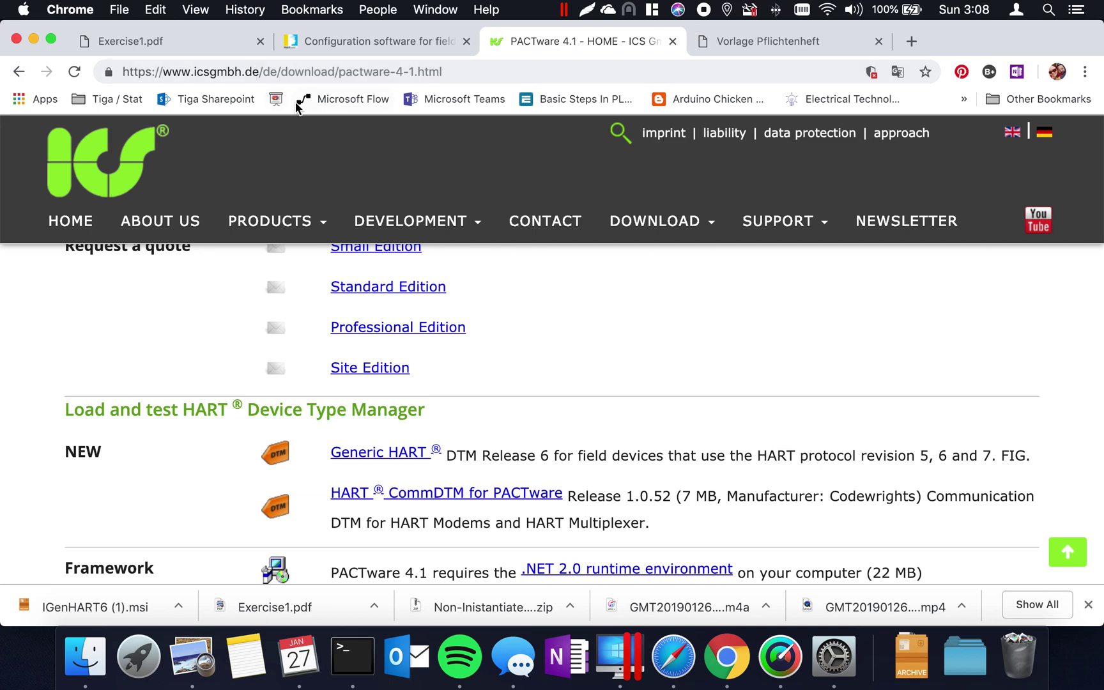
pyautogui.scroll(-1, 859, 354)
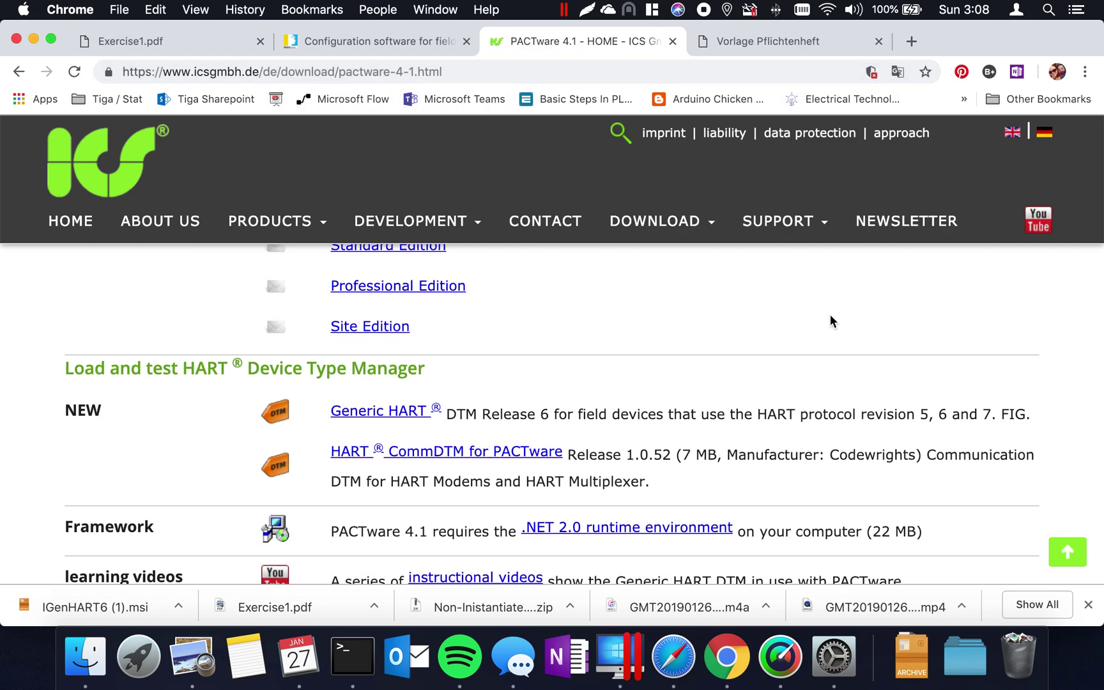
pyautogui.scroll(2, 702, 432)
pyautogui.scroll(-3, 703, 432)
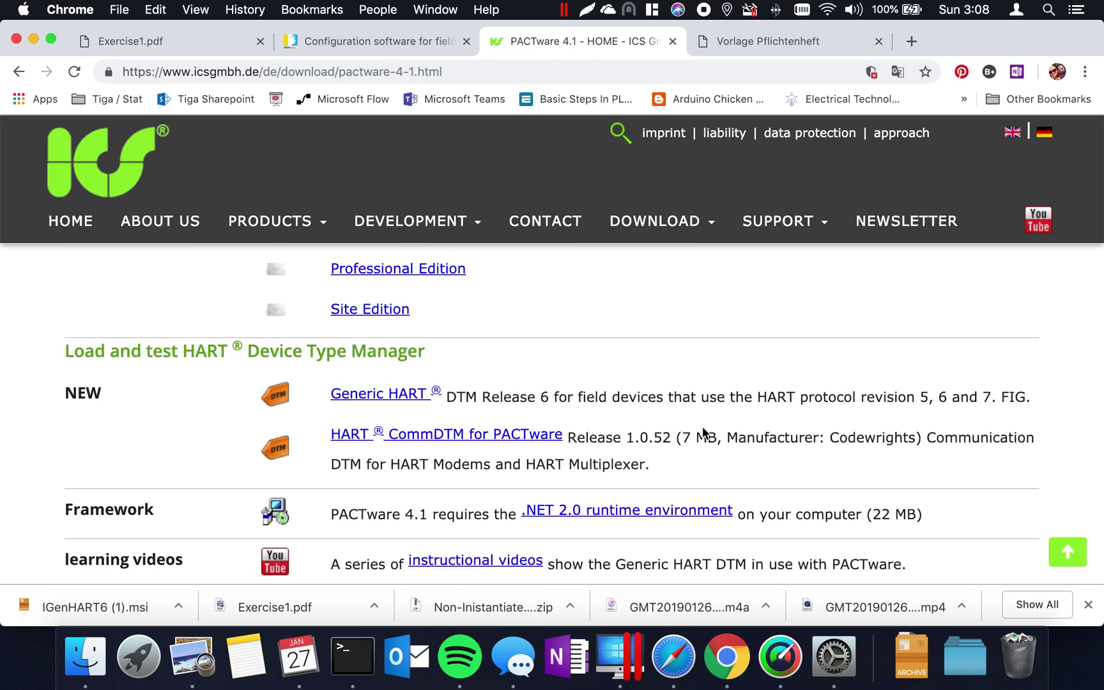
pyautogui.scroll(10, 180, 376)
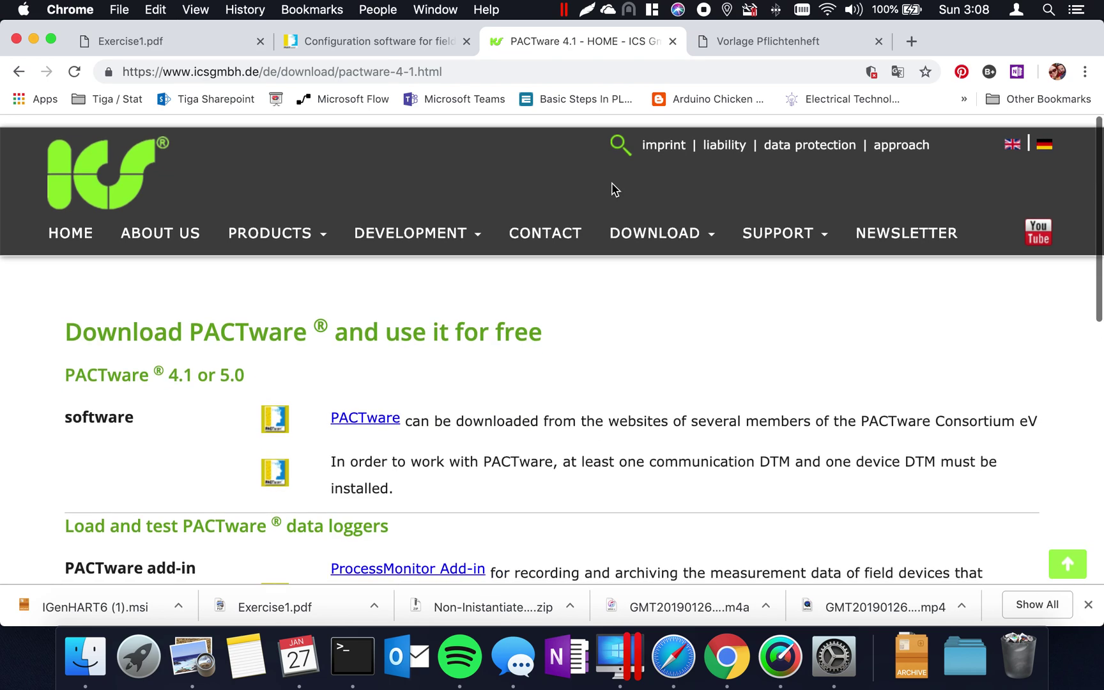
# Open DOWNLOAD > PACTware 4.1 and scroll to 'Load and test HART Device Type Manager'.
pyautogui.moveTo(708, 225)
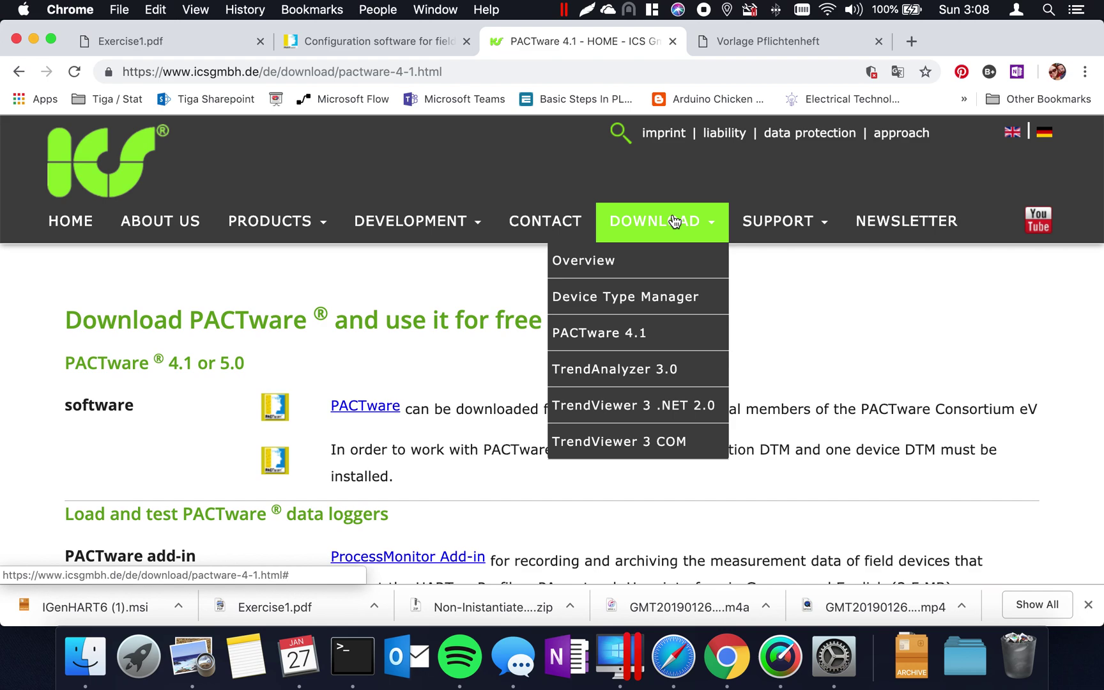
pyautogui.click(620, 339)
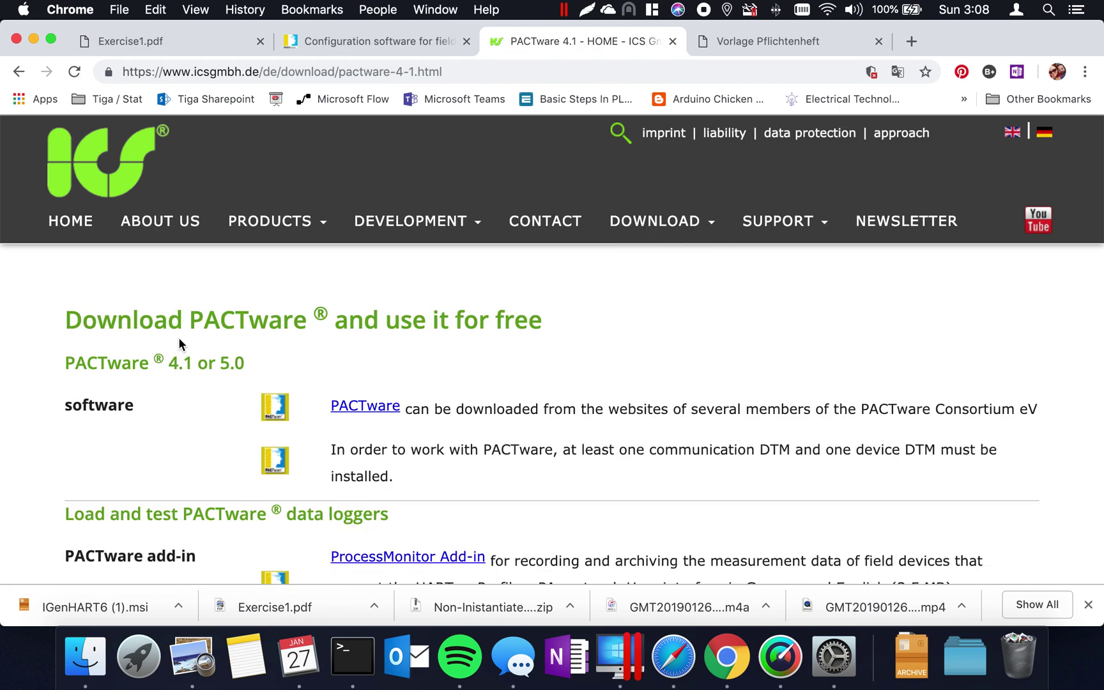
pyautogui.scroll(-10, 497, 395)
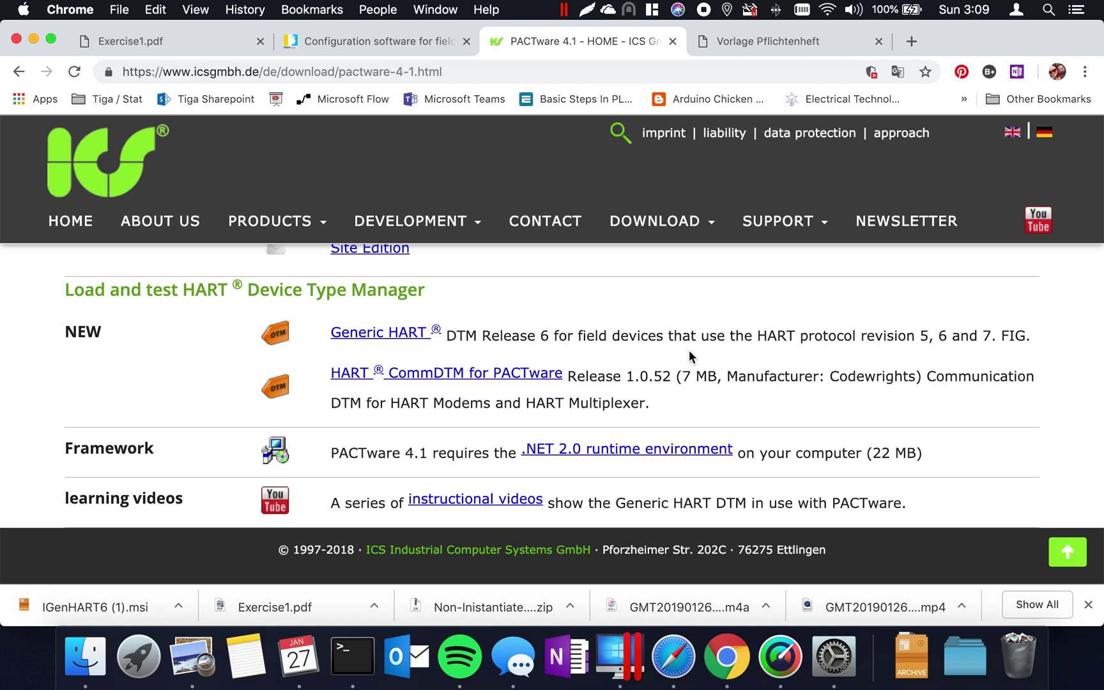
# Switch to the Windows VM and restore the Documents Explorer window from the taskbar.
pyautogui.hotkey('ctrl', 'Right')
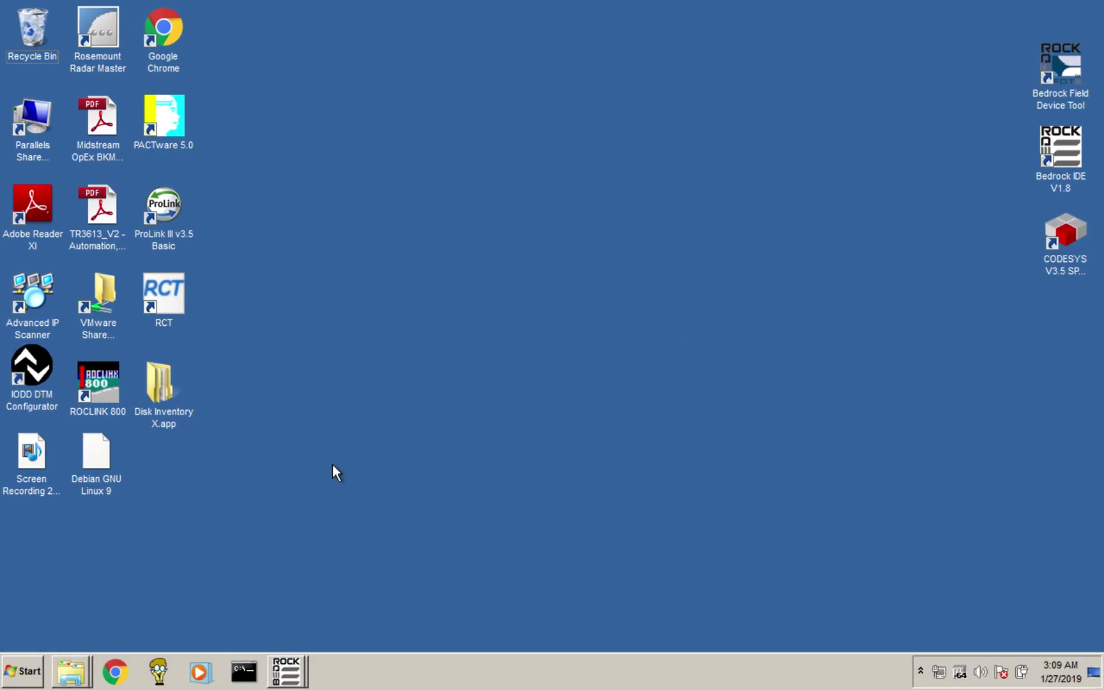
pyautogui.click(68, 665)
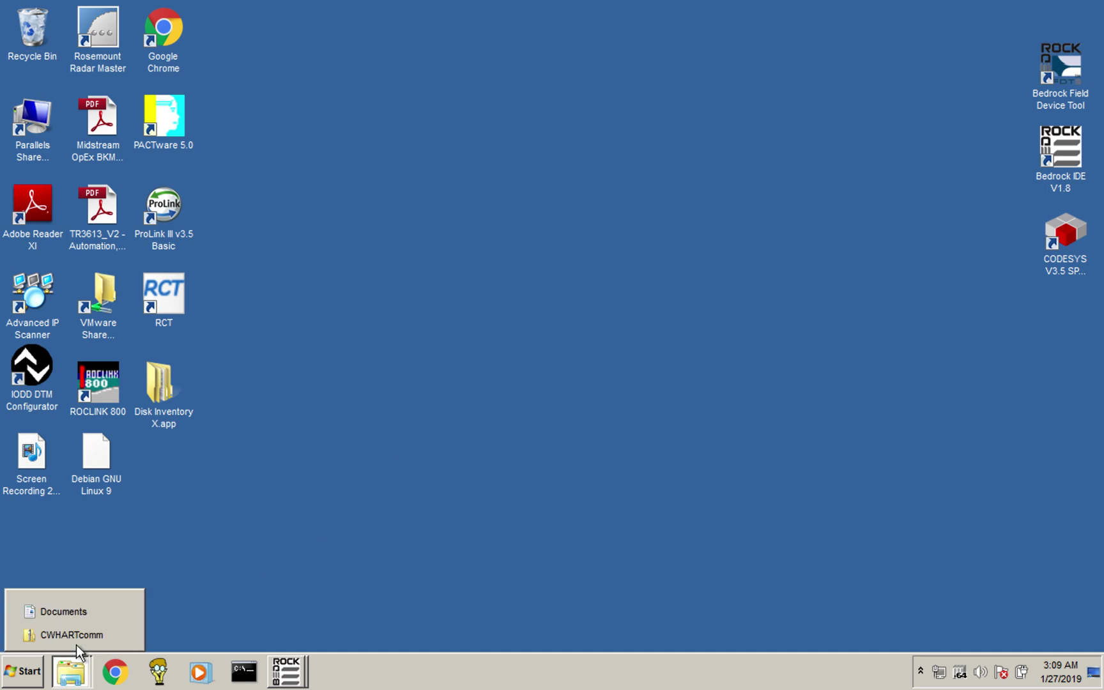
pyautogui.click(391, 475)
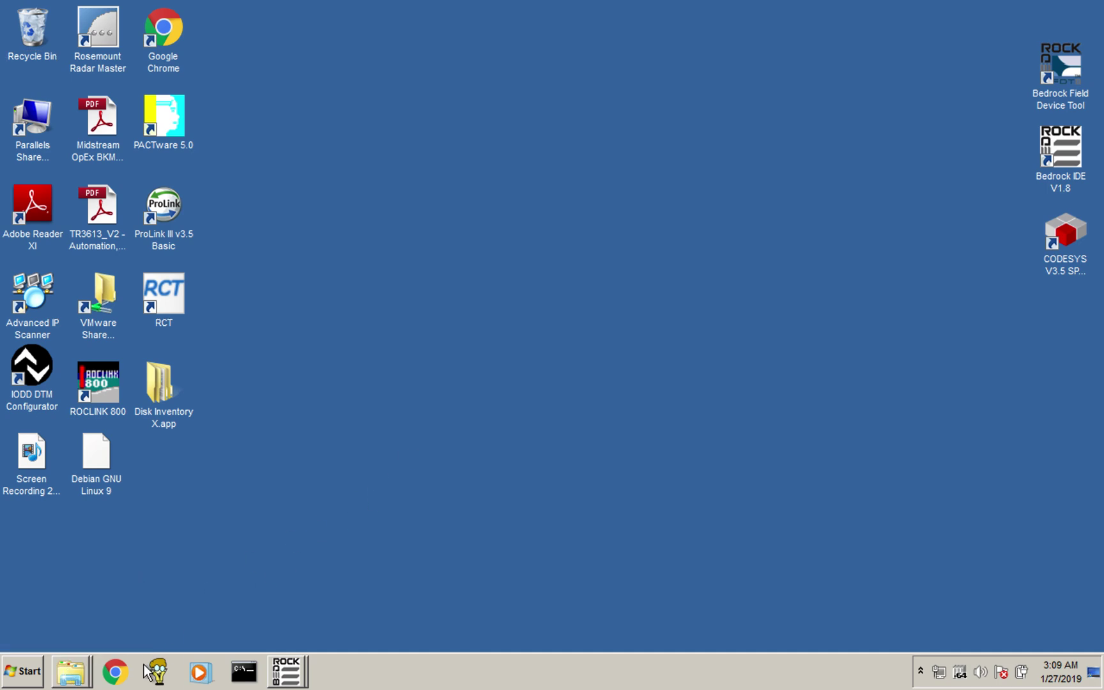
pyautogui.click(40, 671)
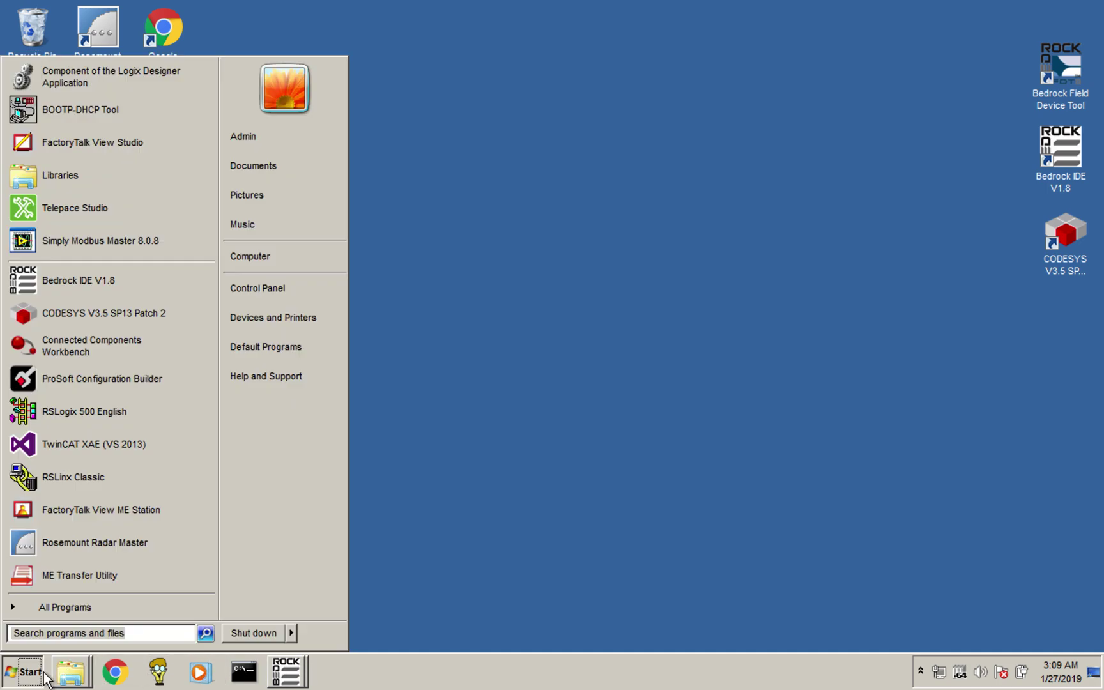
pyautogui.click(492, 407)
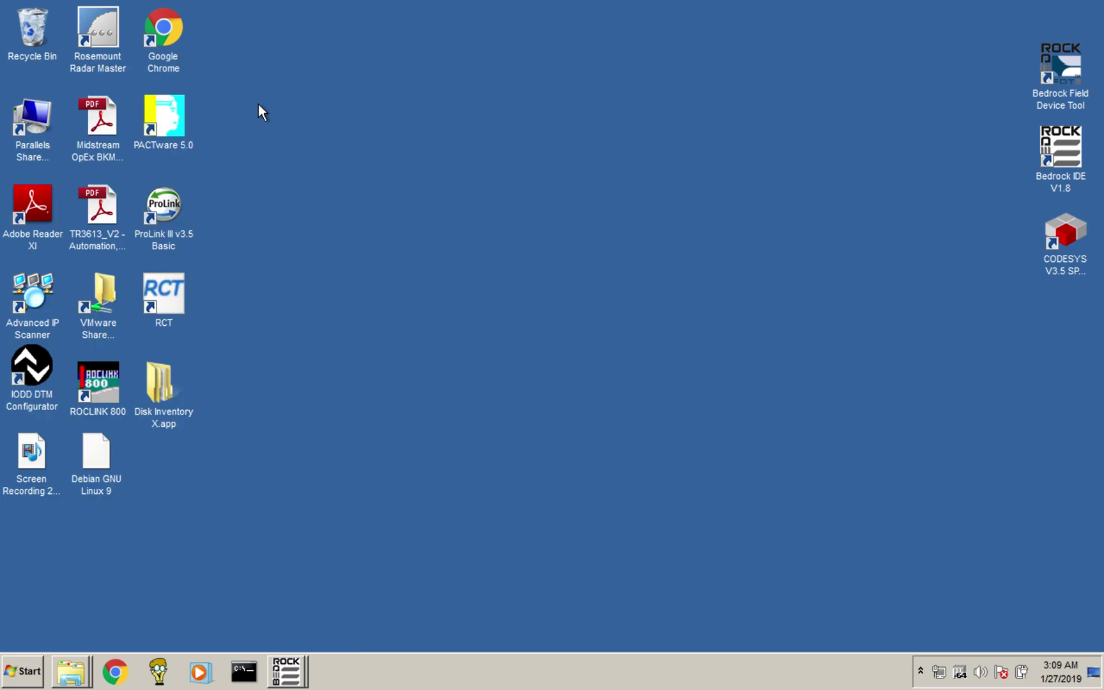
pyautogui.click(32, 671)
pyautogui.click(97, 678)
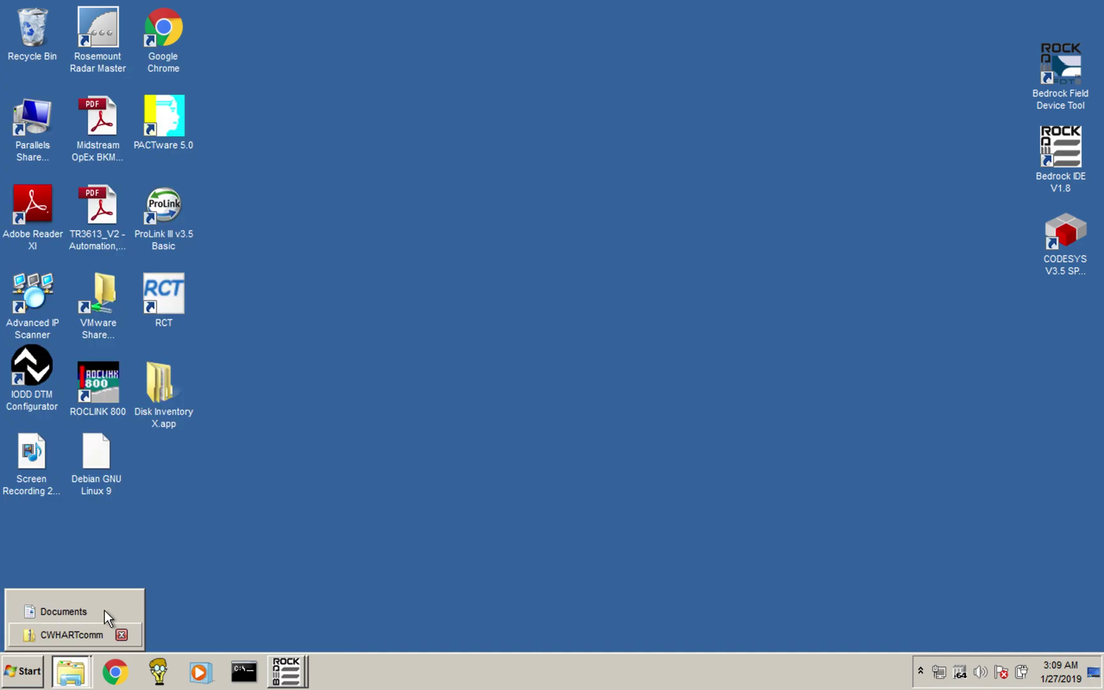
pyautogui.click(84, 611)
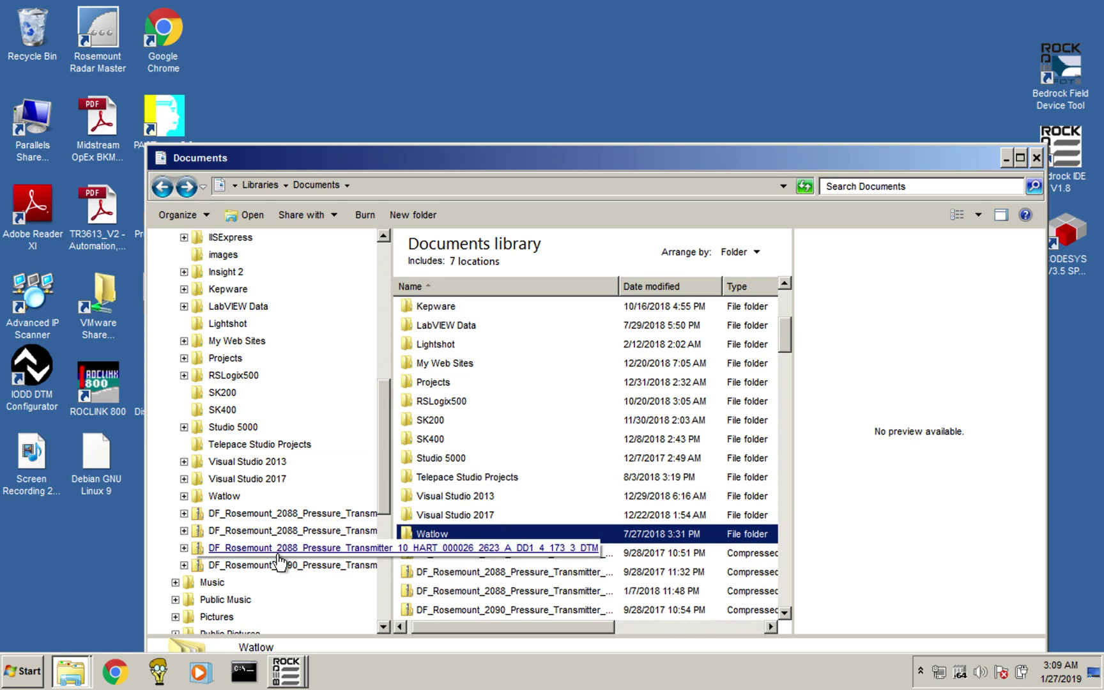
# Select the IGenHART6 installer in Mac Downloads, then launch PACTware 5.0 from the desktop.
pyautogui.moveTo(382, 472); pyautogui.dragTo(379, 290)
pyautogui.click(230, 371)
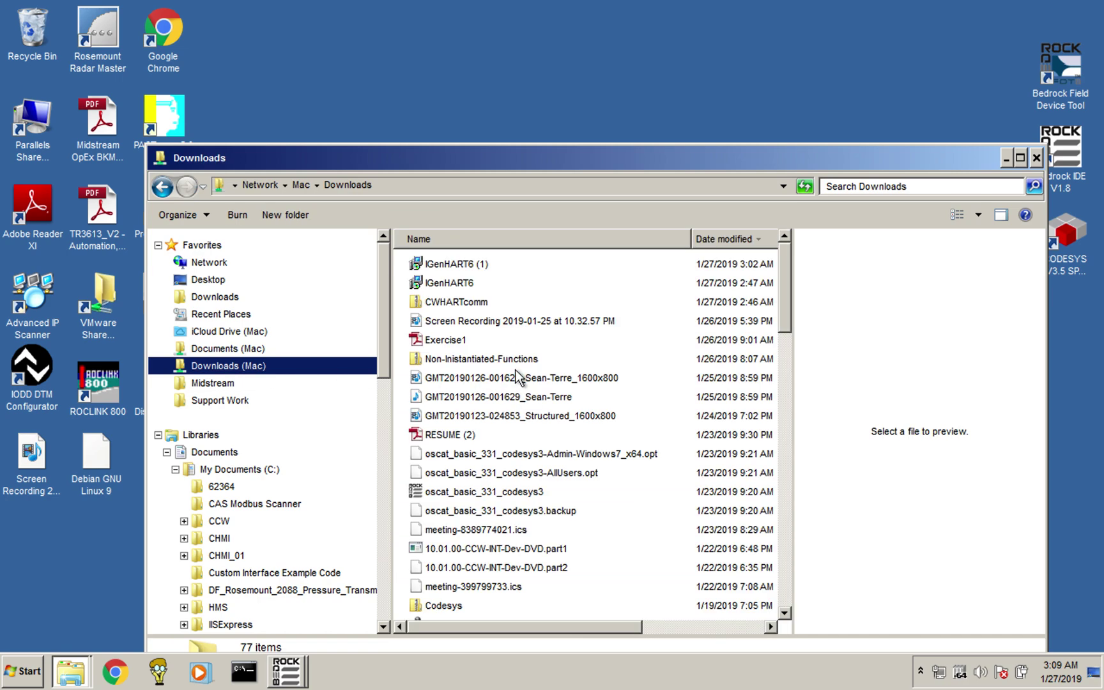
pyautogui.click(454, 283)
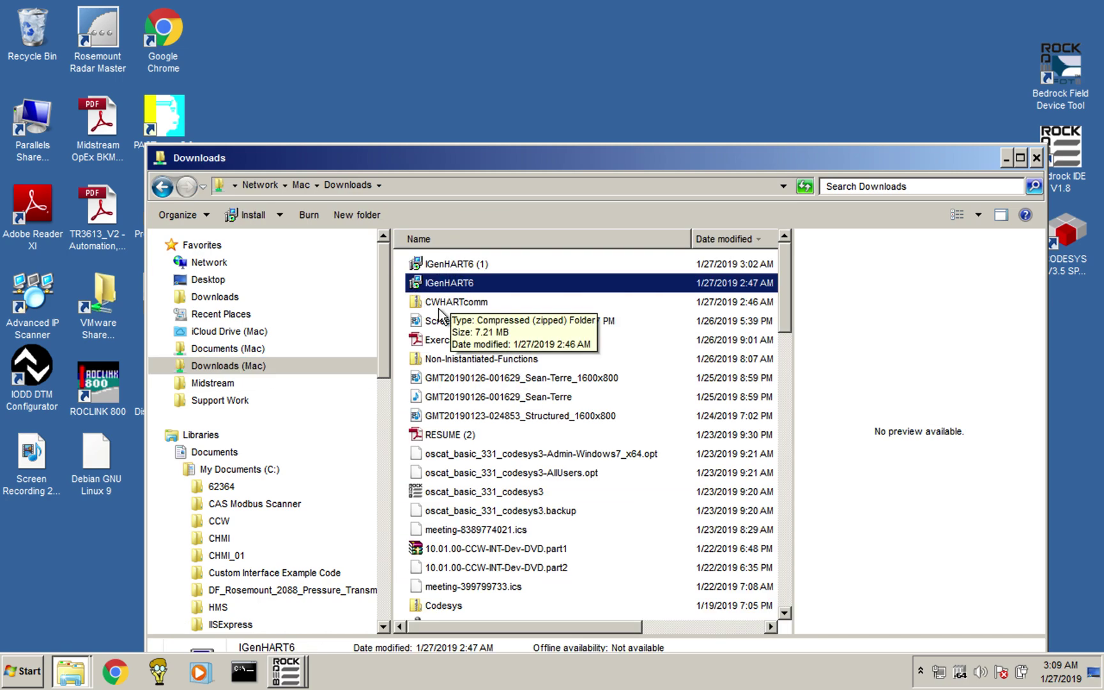
pyautogui.scroll(-5, 302, 431)
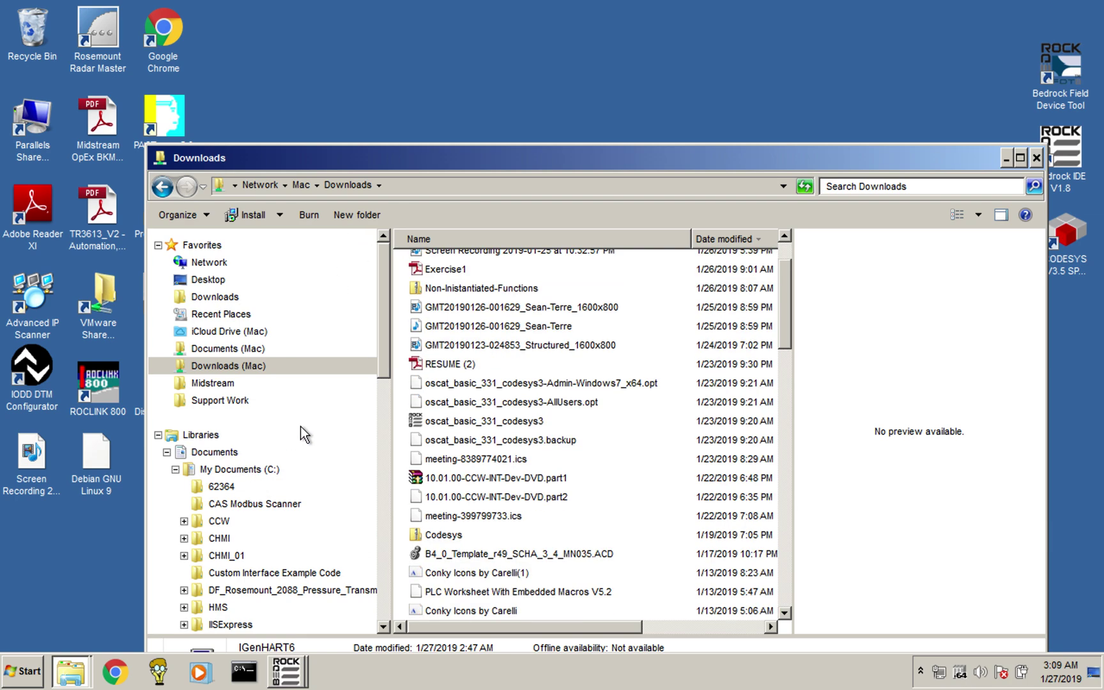
pyautogui.scroll(2, 302, 423)
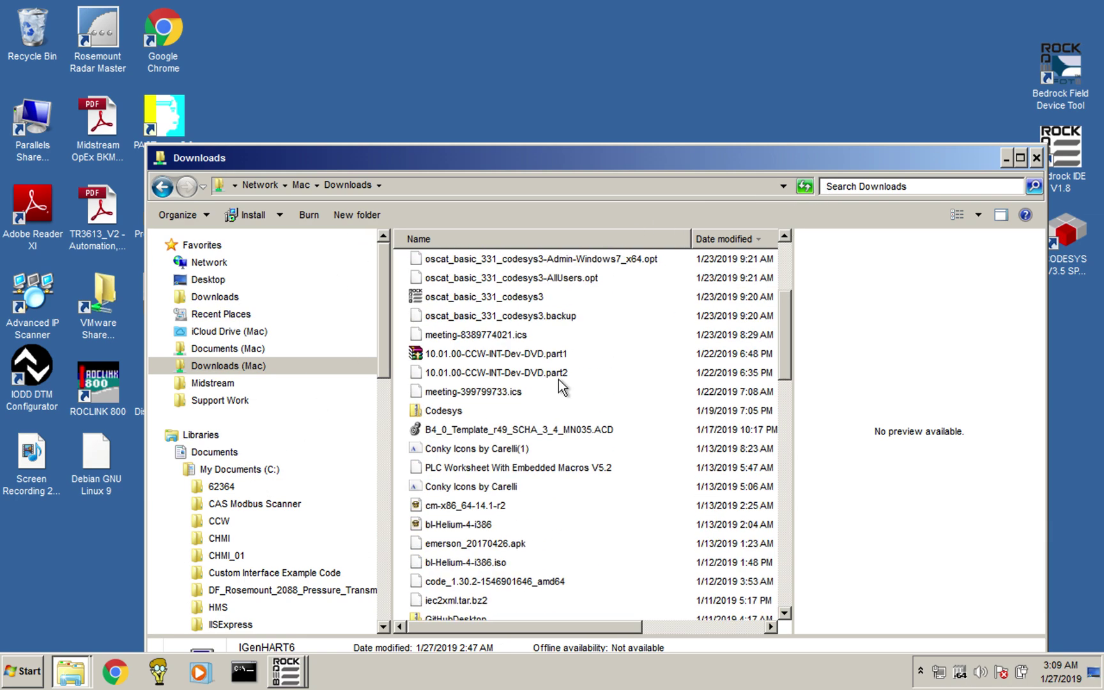
pyautogui.scroll(3, 562, 387)
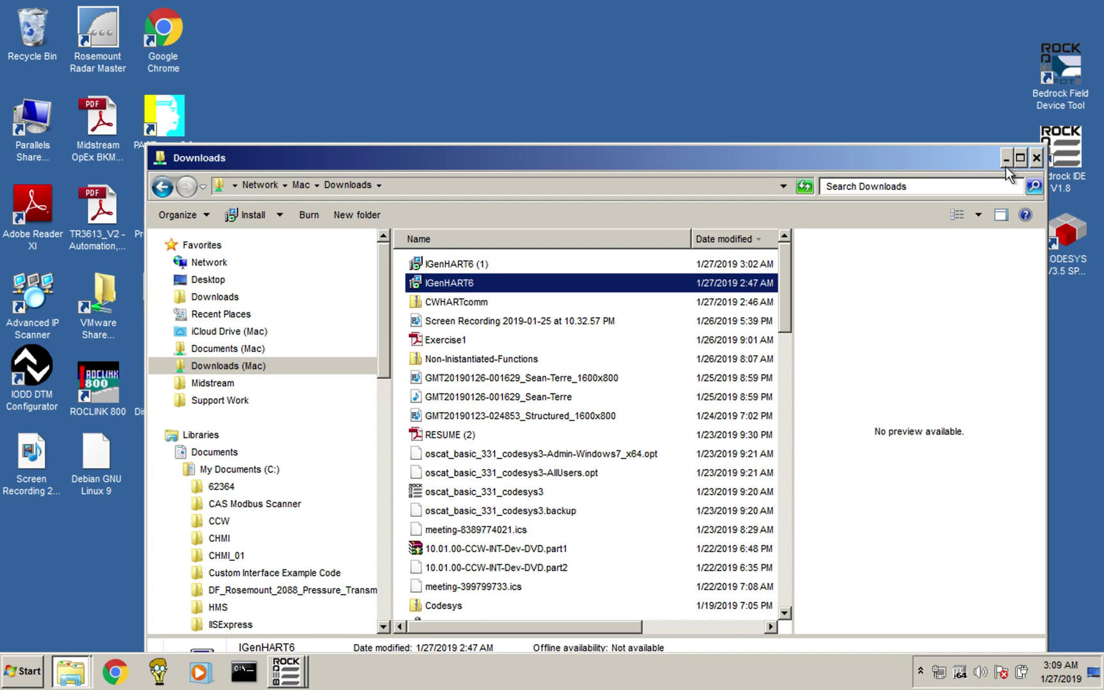
pyautogui.press('super+d')
pyautogui.doubleClick(164, 128)
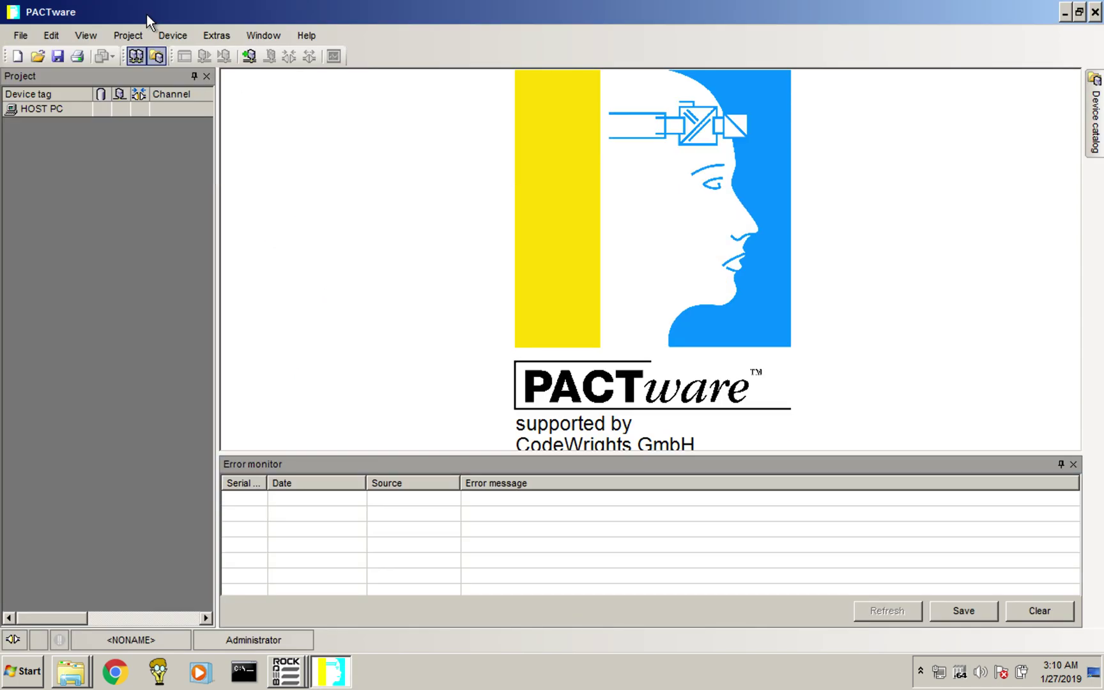
# Open the Device catalog and rebuild it as a new device catalog.
pyautogui.click(159, 58)
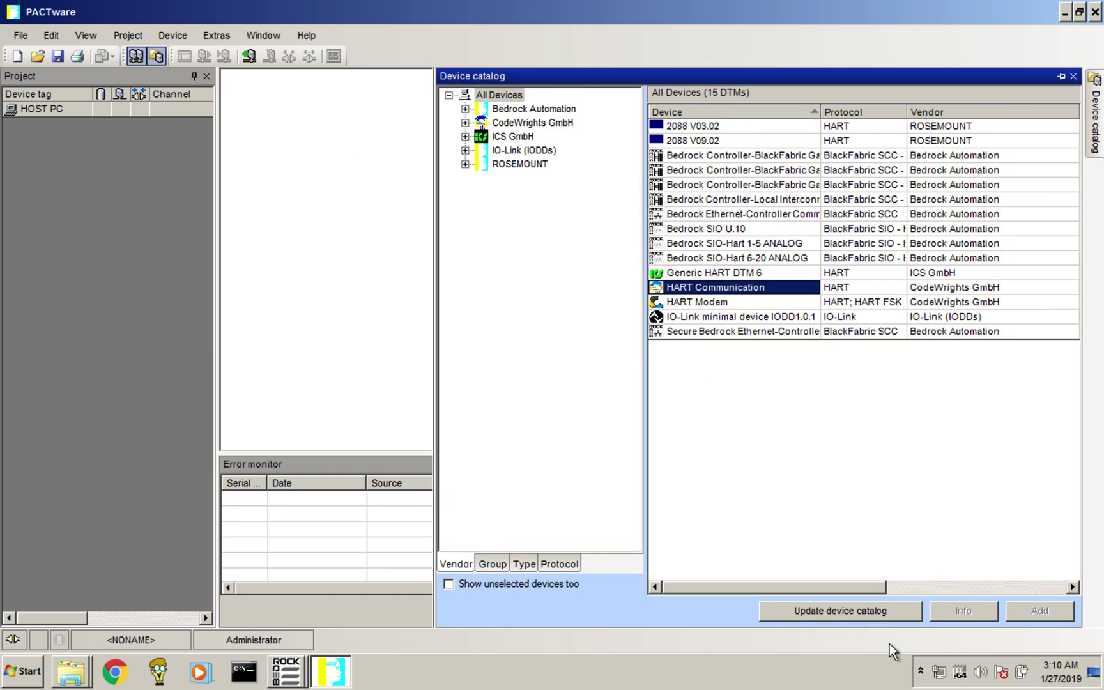
pyautogui.click(841, 614)
pyautogui.click(562, 404)
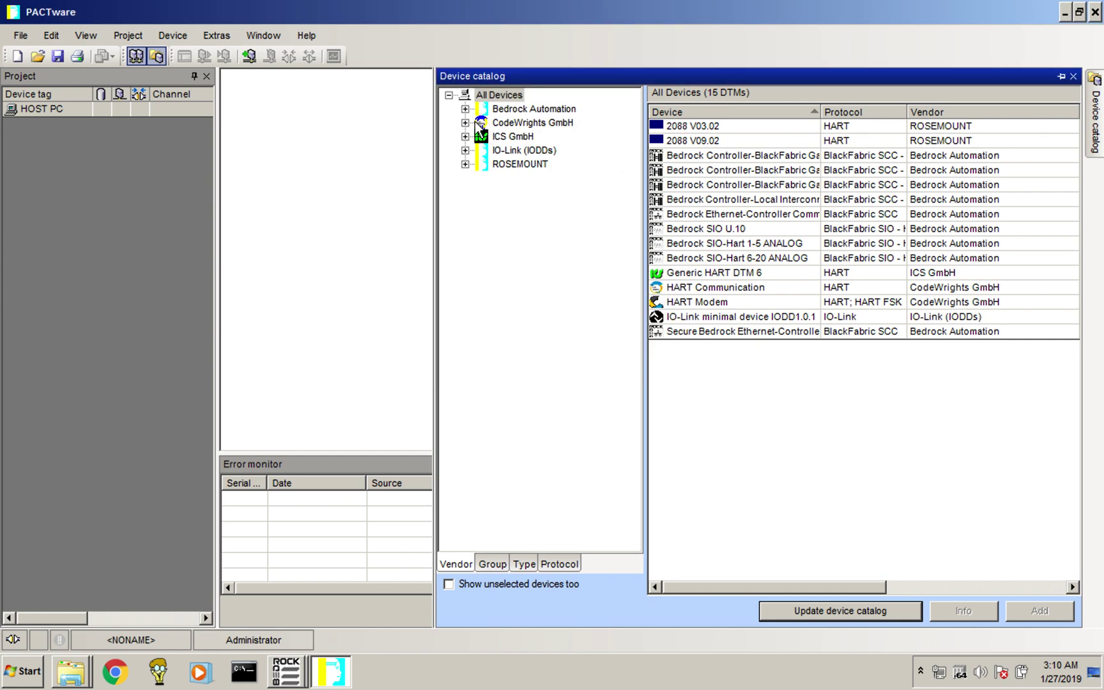
# Inspect the CodeWrights GmbH drivers and ICS GmbH devices, then collapse both branches.
pyautogui.click(466, 123)
pyautogui.click(523, 138)
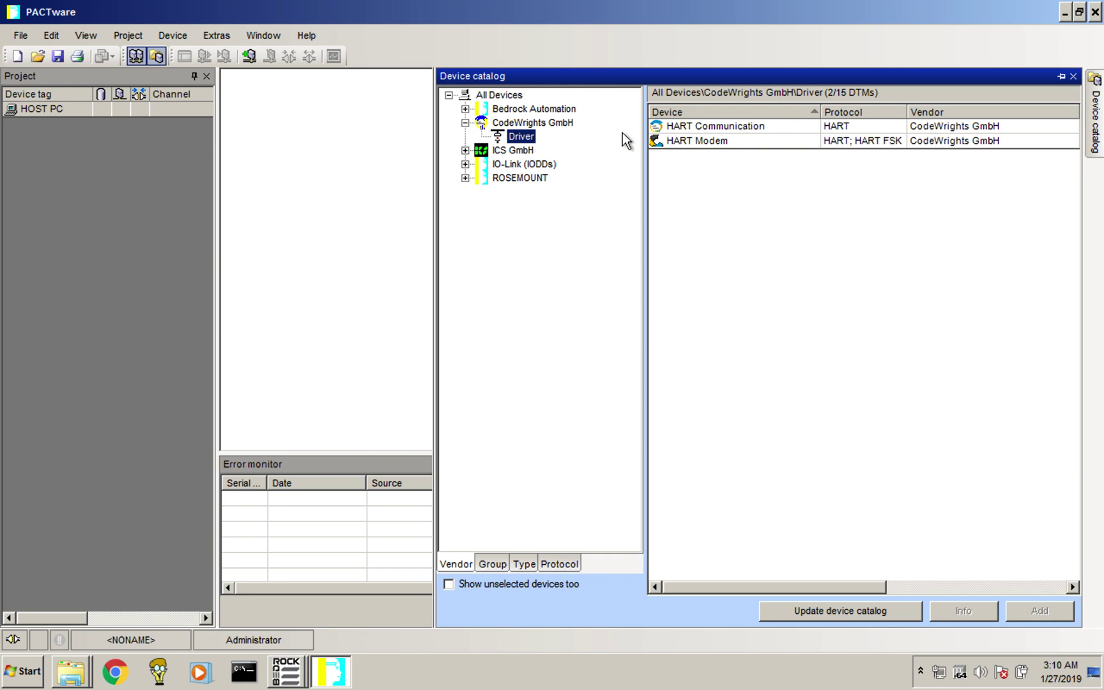
pyautogui.click(467, 151)
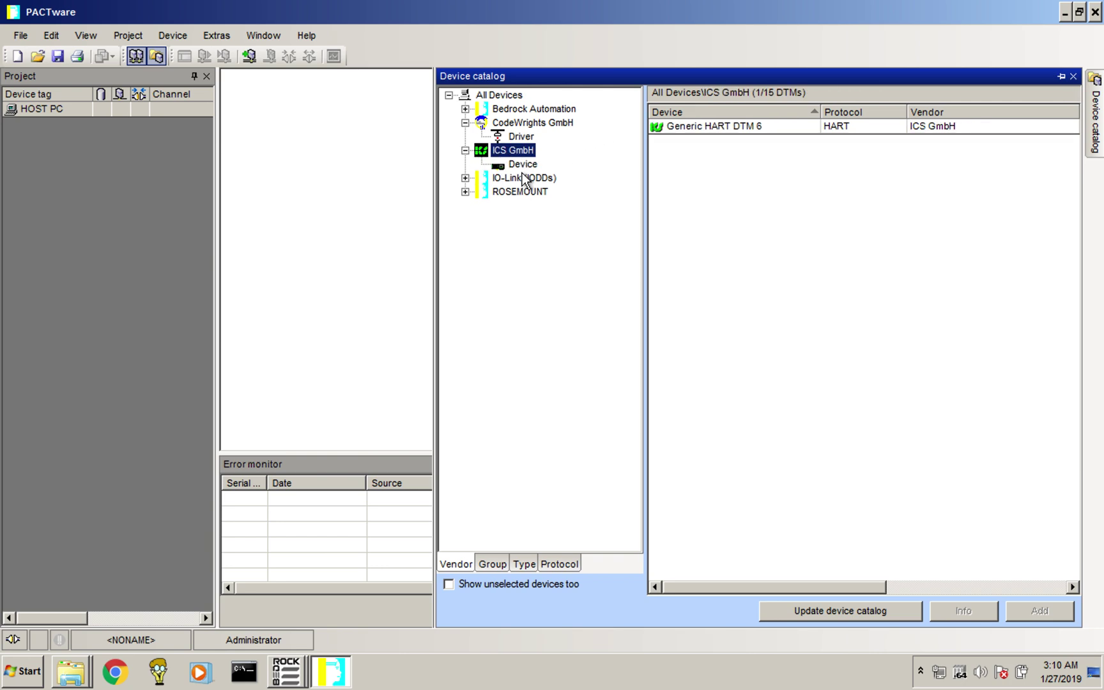
pyautogui.click(522, 165)
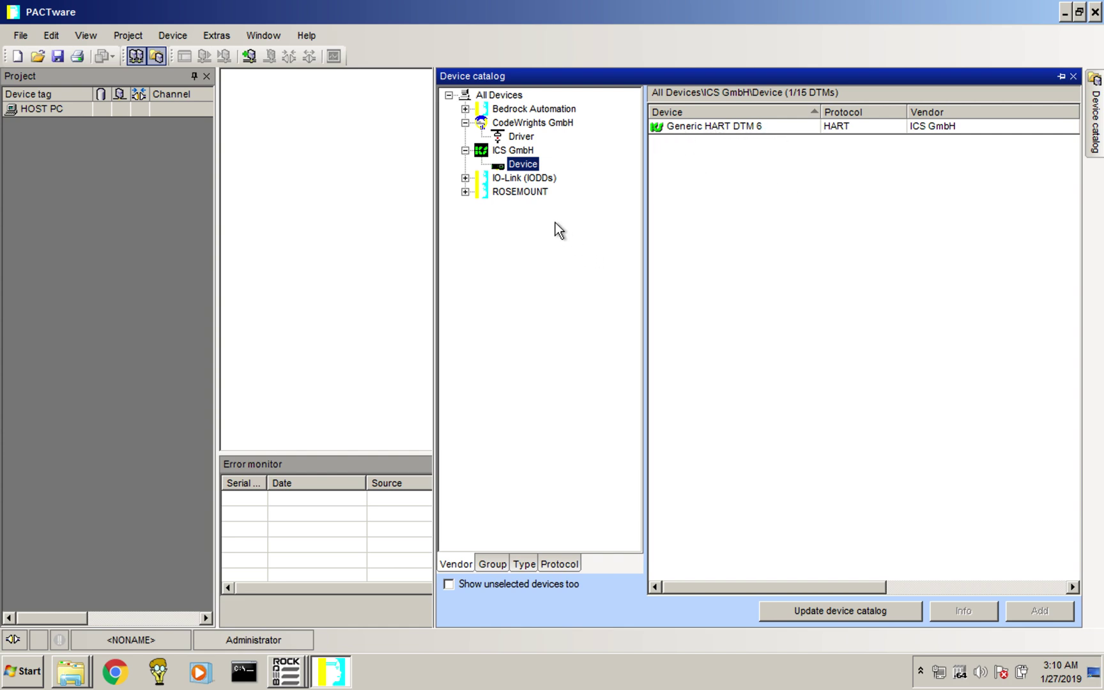
pyautogui.click(465, 123)
pyautogui.click(465, 136)
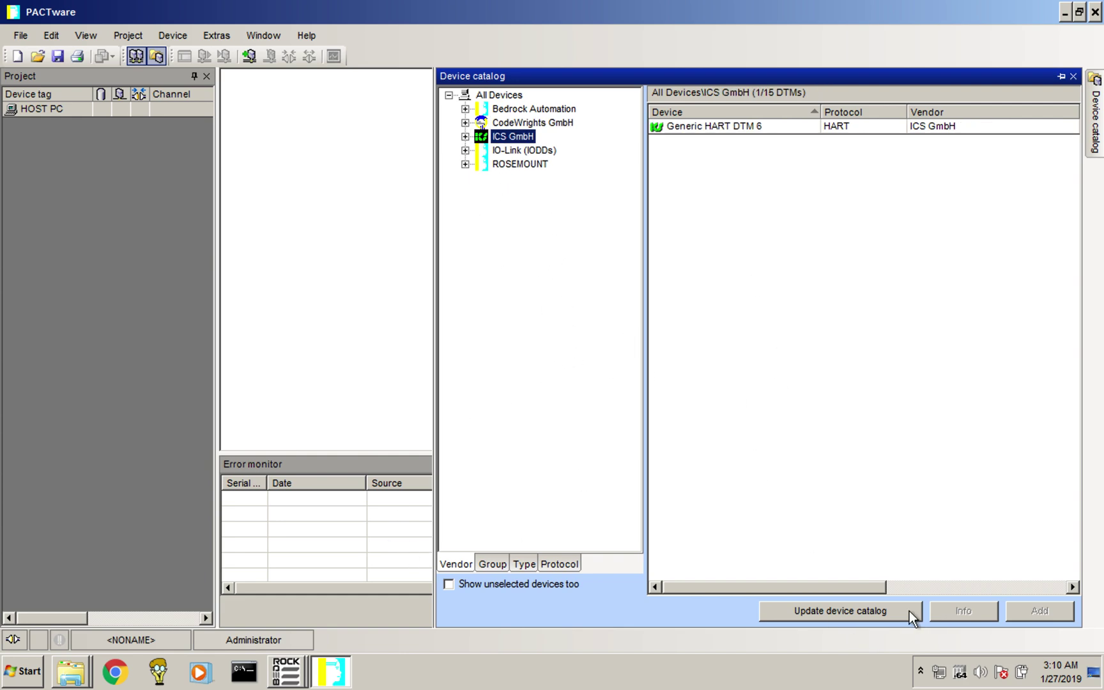
pyautogui.click(71, 671)
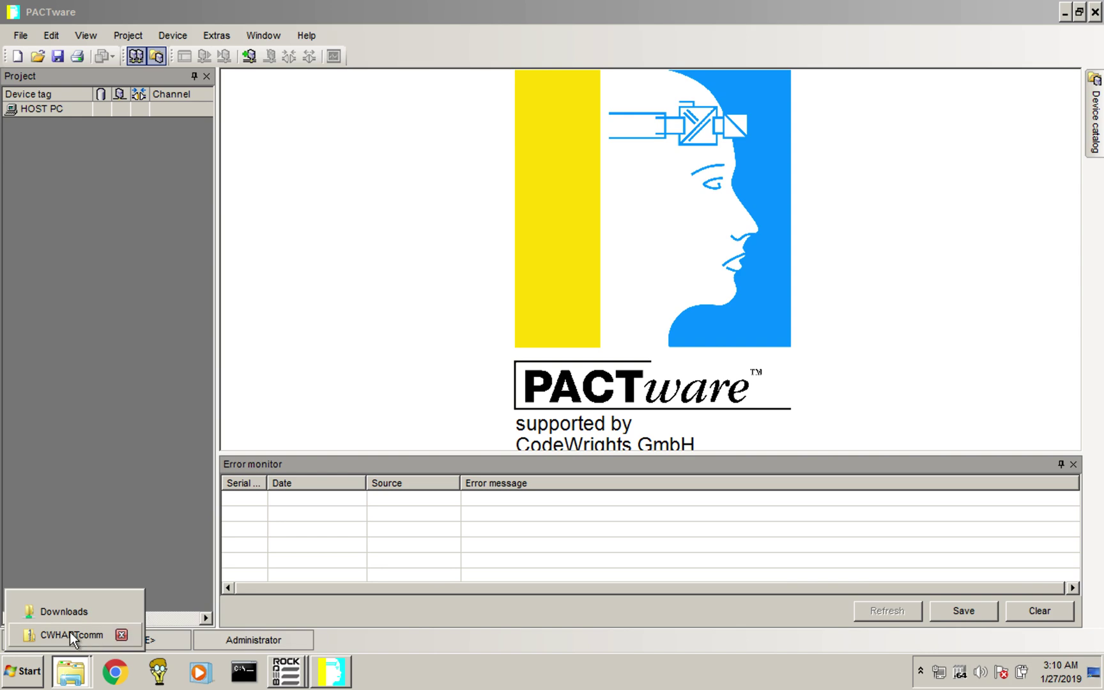
# Browse the Downloads folder past the FUSB3, FL COM Port Redirector and 101-0020_Driver_Pack folders.
pyautogui.click(67, 614)
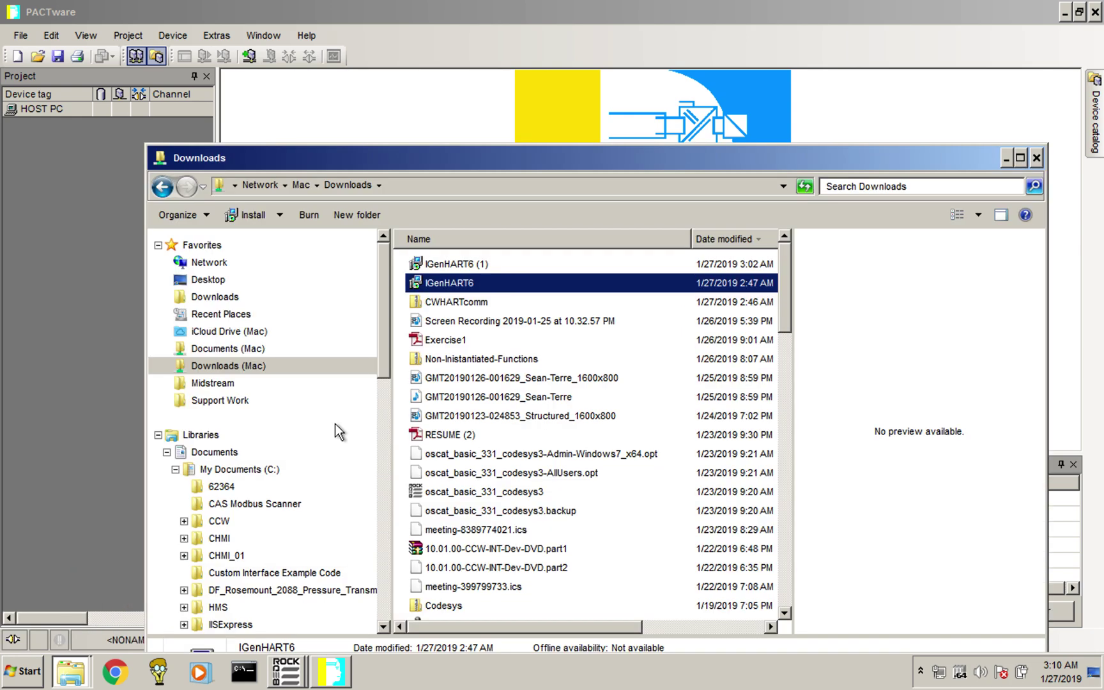
pyautogui.scroll(-20, 512, 459)
pyautogui.click(511, 459)
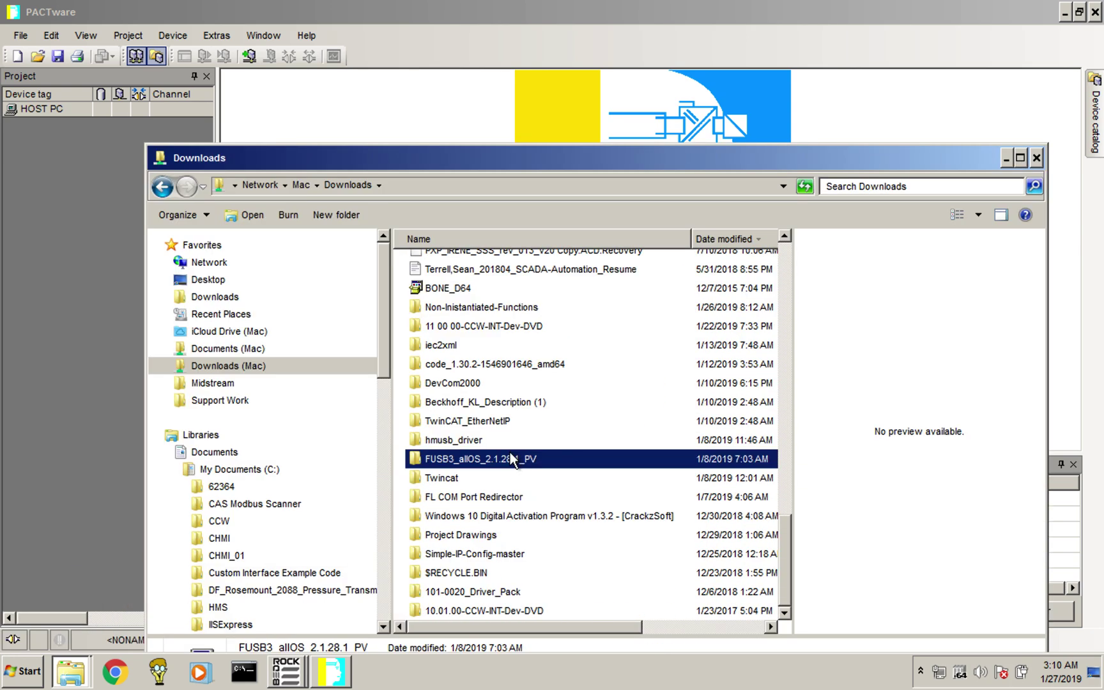
pyautogui.rightClick(511, 459)
pyautogui.click(509, 497)
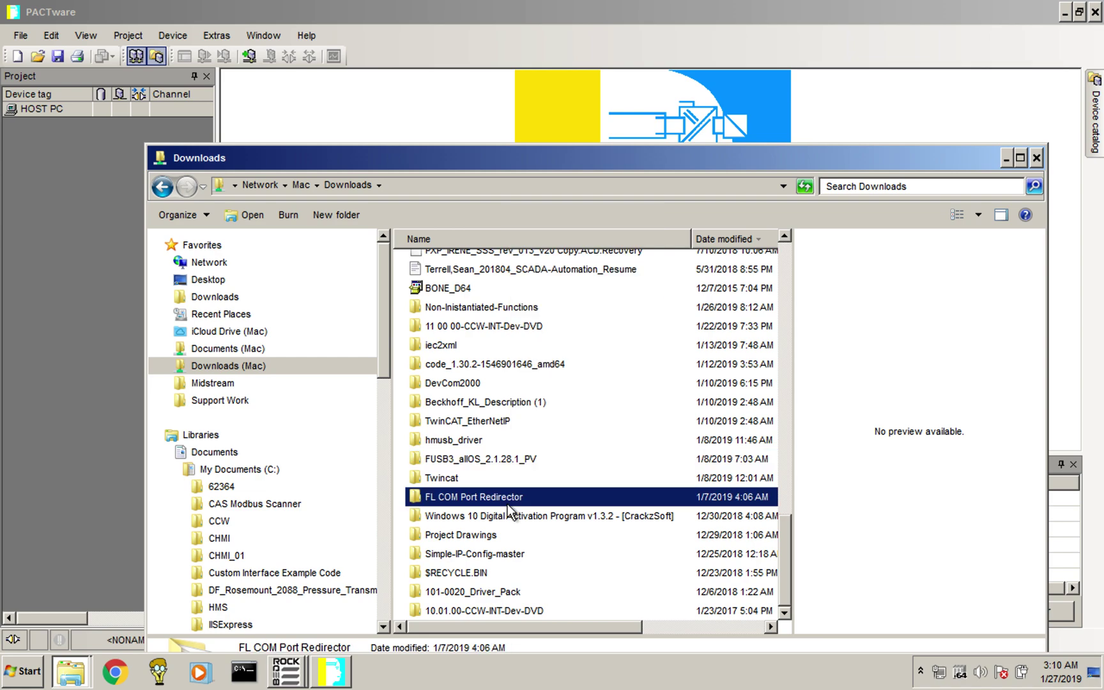
pyautogui.click(622, 598)
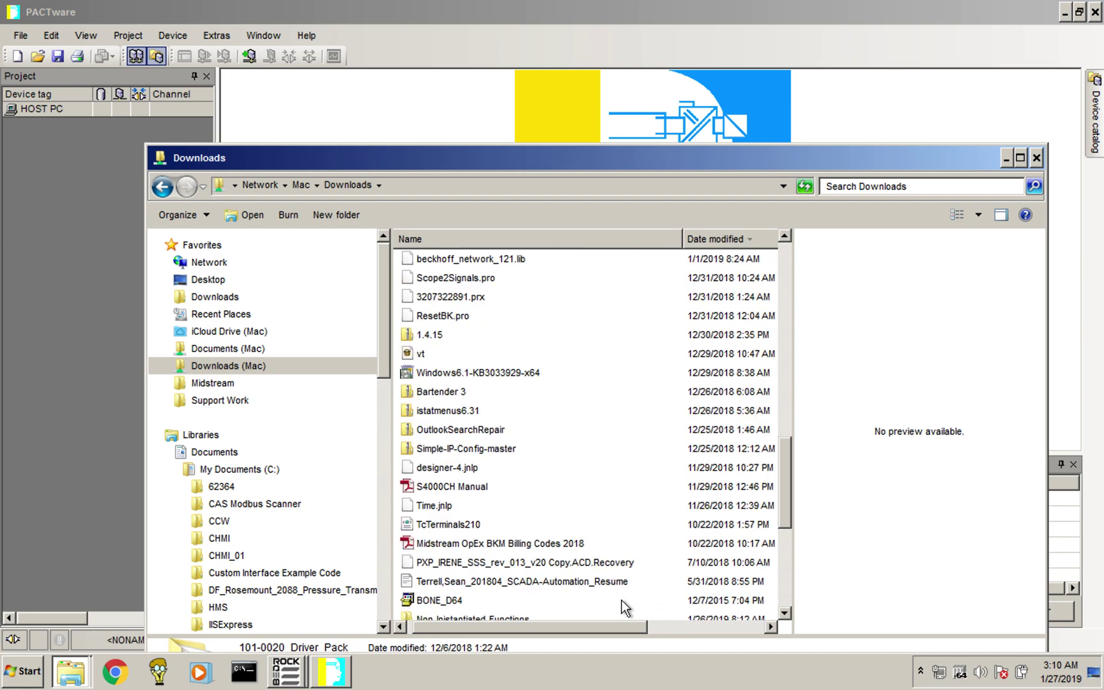
pyautogui.scroll(11, 623, 607)
pyautogui.scroll(-5, 623, 607)
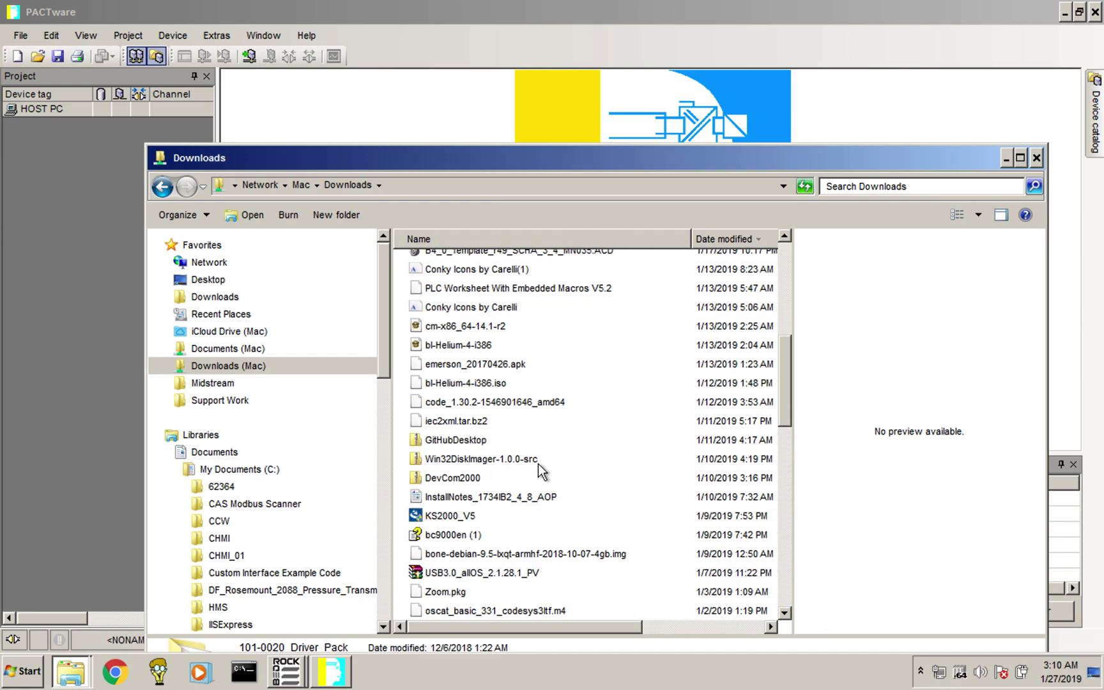
pyautogui.scroll(7, 539, 470)
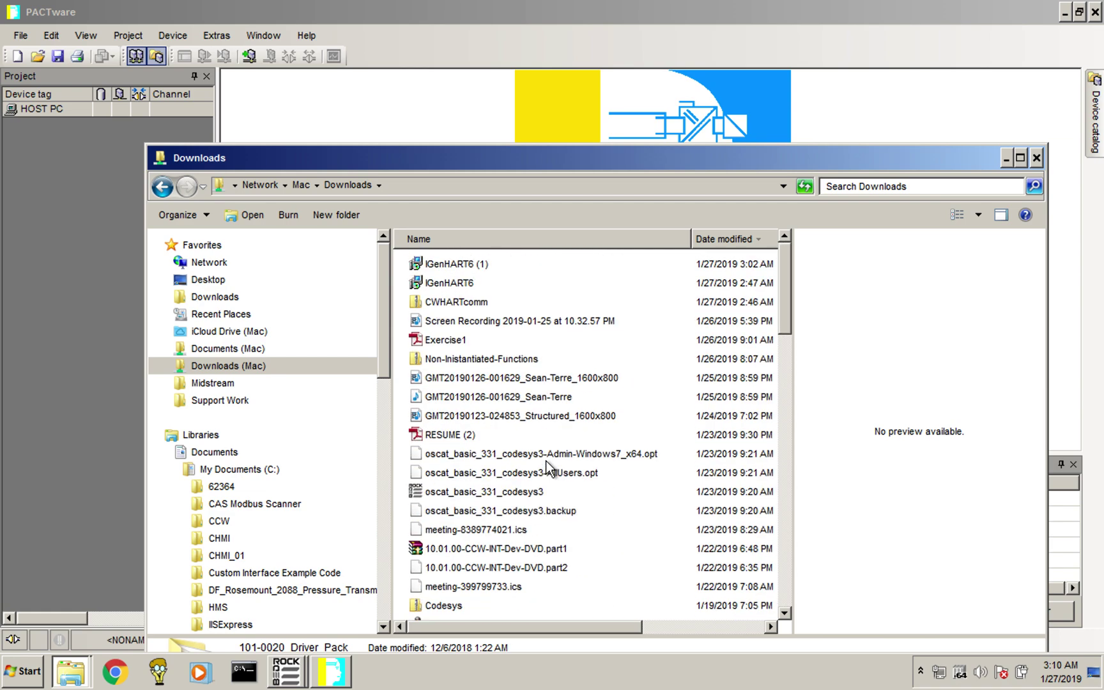
pyautogui.scroll(-5, 547, 468)
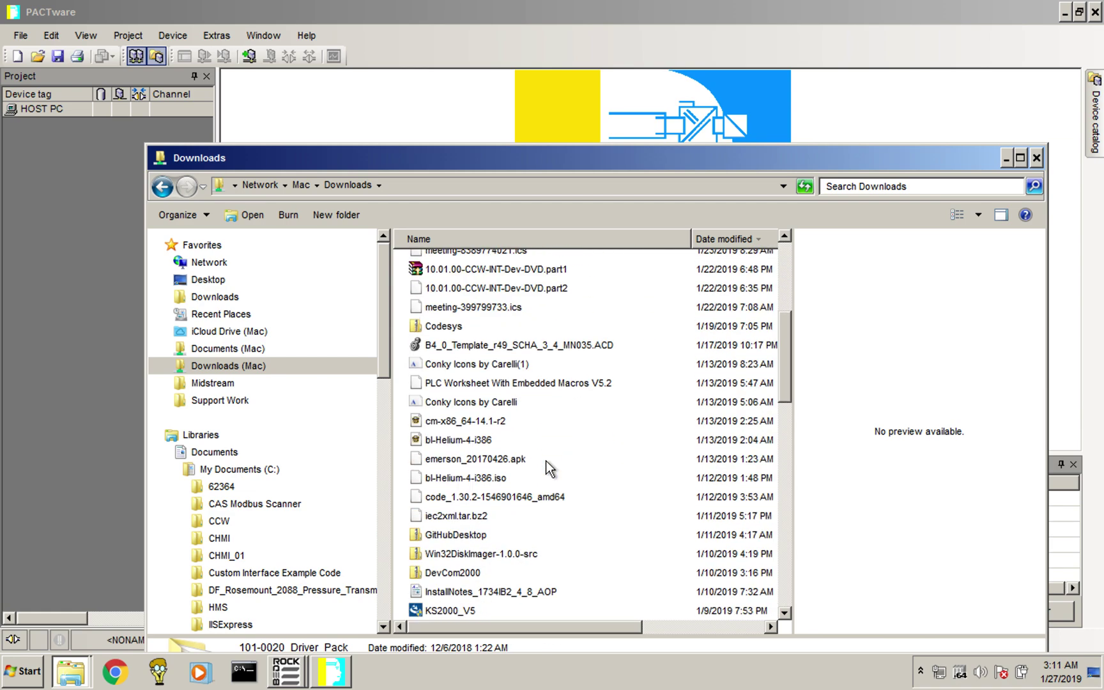
pyautogui.scroll(-15, 548, 468)
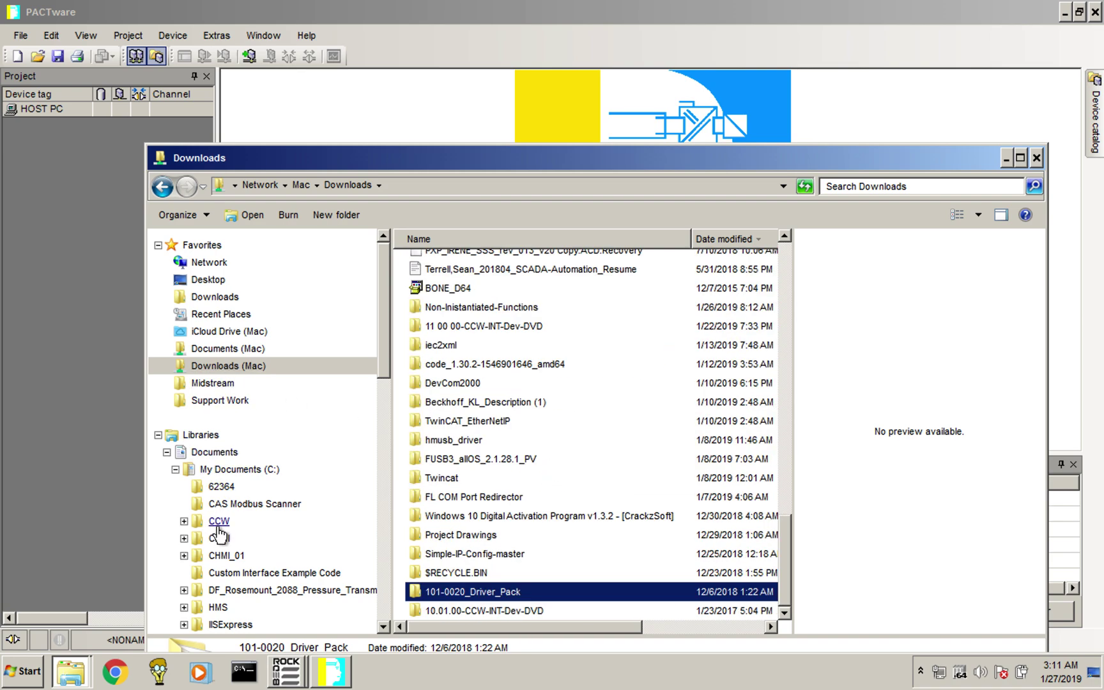
# In My Documents (C:), select the 1/7/2018 DF_Rosemount_2088 zip archive.
pyautogui.click(241, 472)
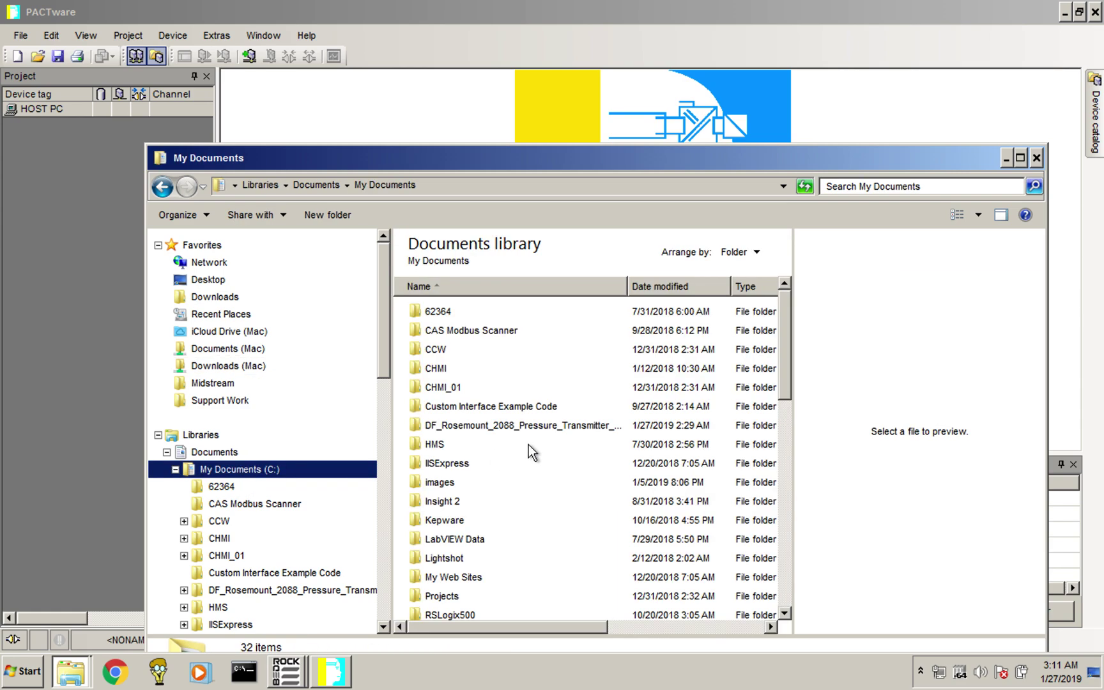
pyautogui.click(509, 412)
pyautogui.scroll(-1, 506, 416)
pyautogui.scroll(-9, 505, 409)
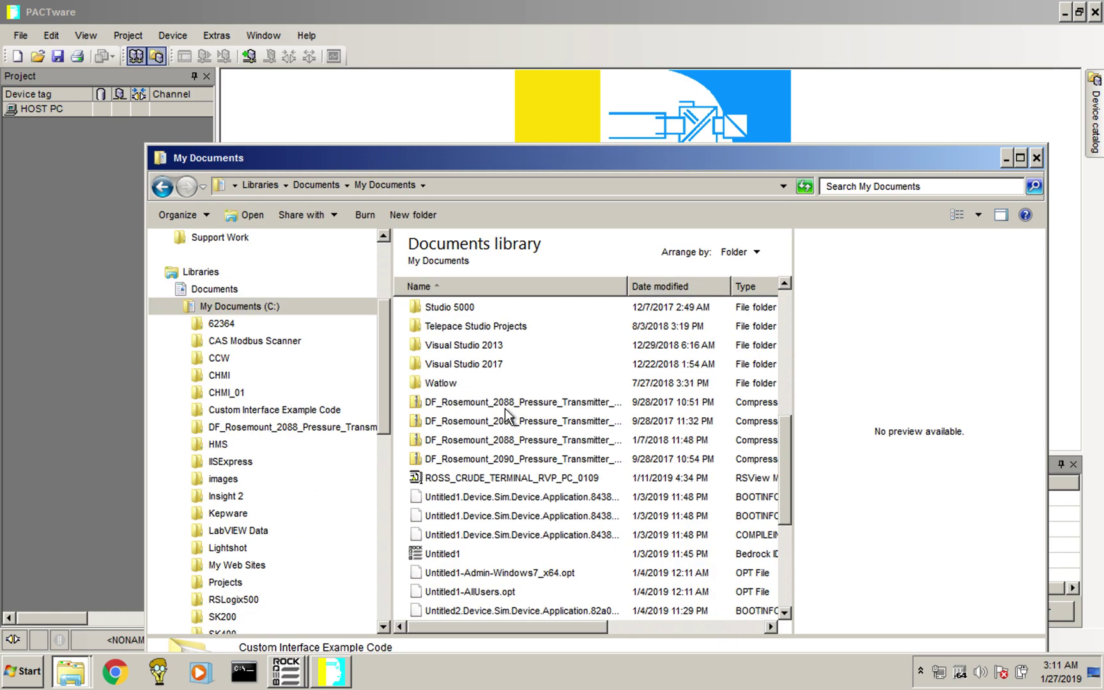
pyautogui.scroll(6, 505, 409)
pyautogui.scroll(-4, 505, 409)
pyautogui.scroll(-1, 505, 414)
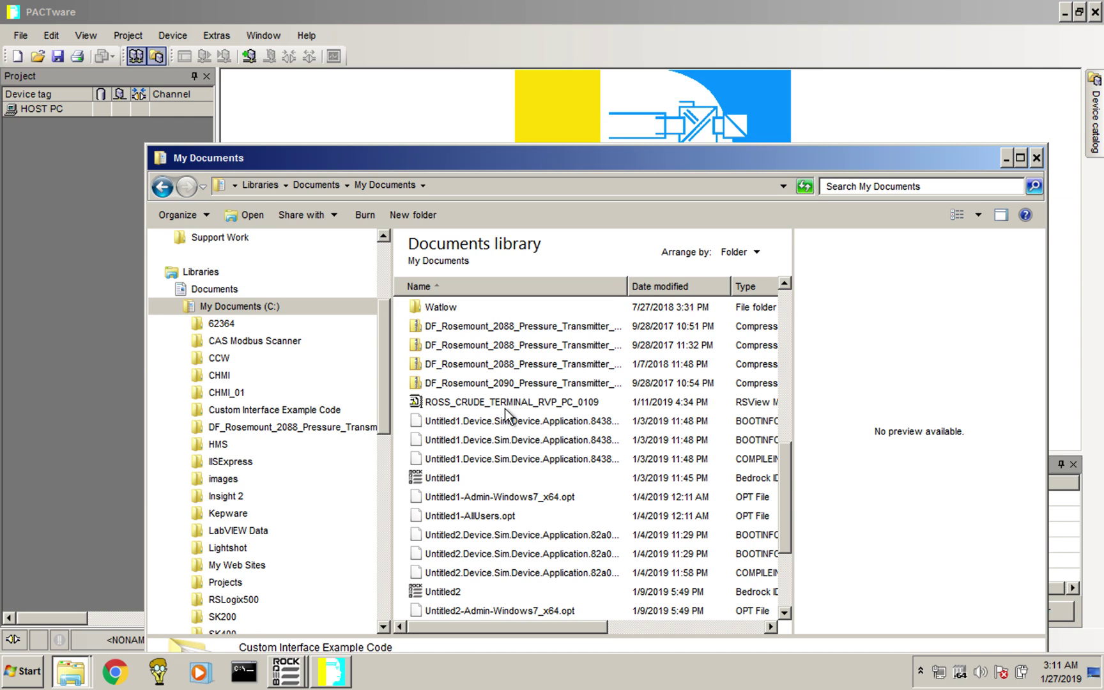
pyautogui.click(498, 340)
pyautogui.click(496, 363)
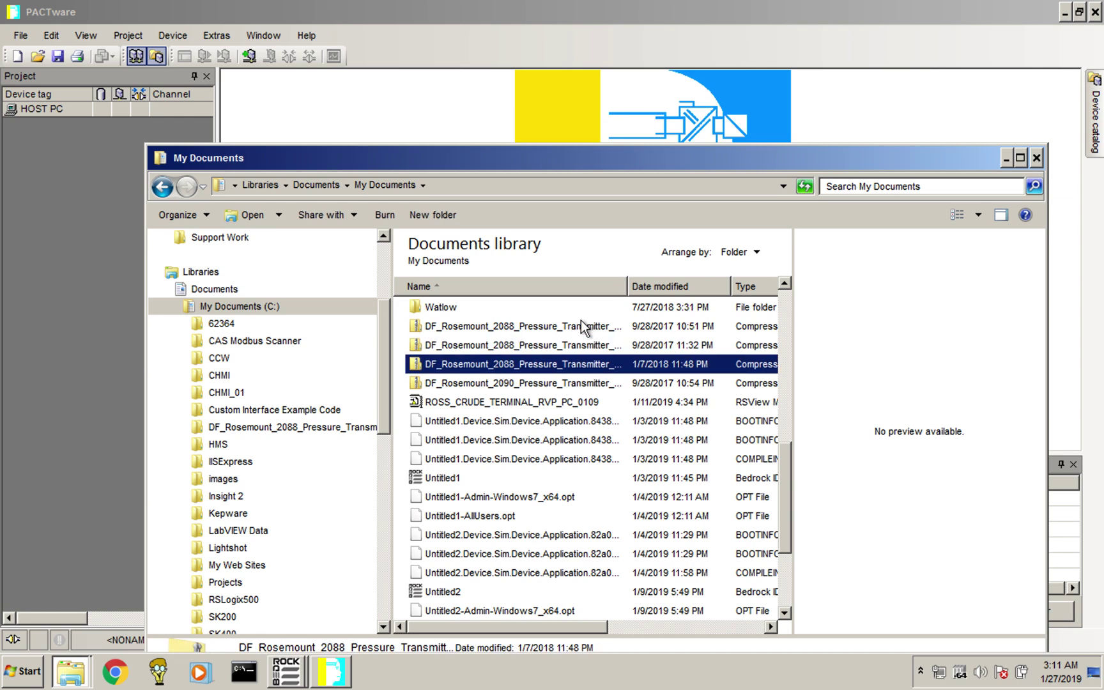
# Open the Rosemount 2088 zip, run Setup from the Emerson HART folder and approve UAC.
pyautogui.doubleClick(521, 365)
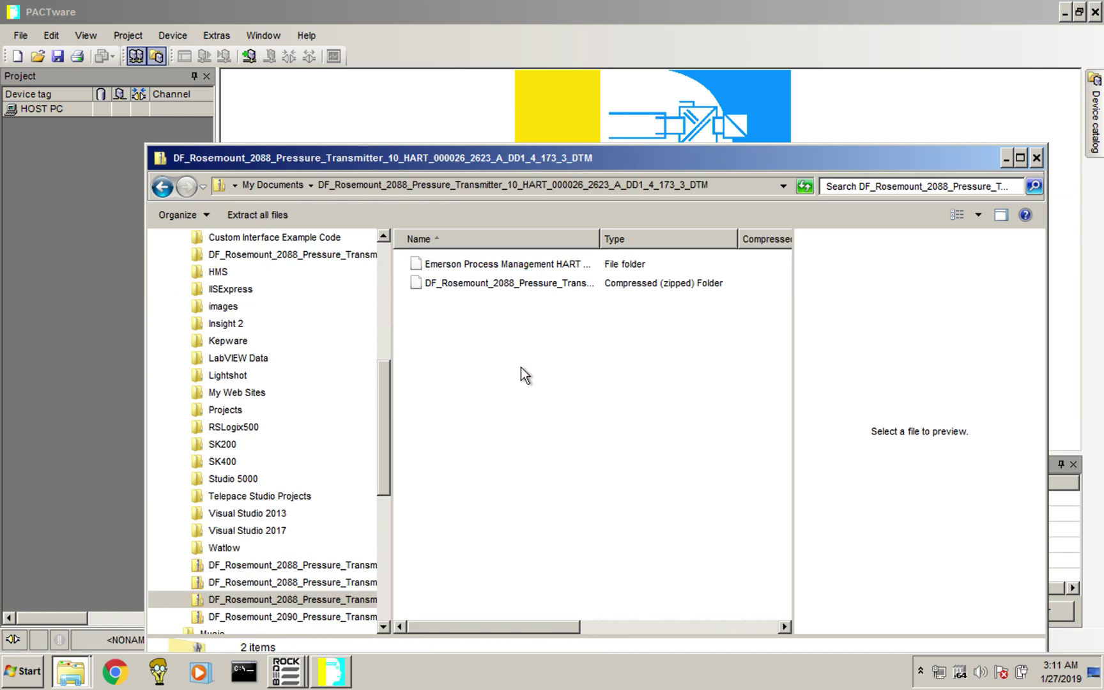
pyautogui.doubleClick(492, 264)
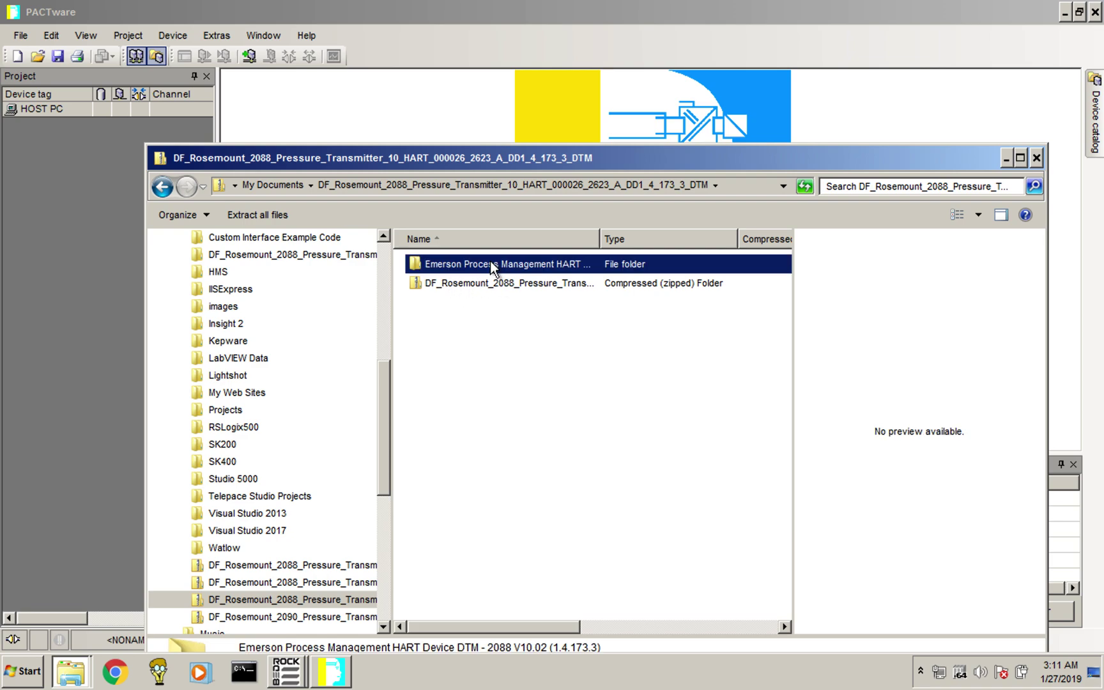
pyautogui.click(437, 398)
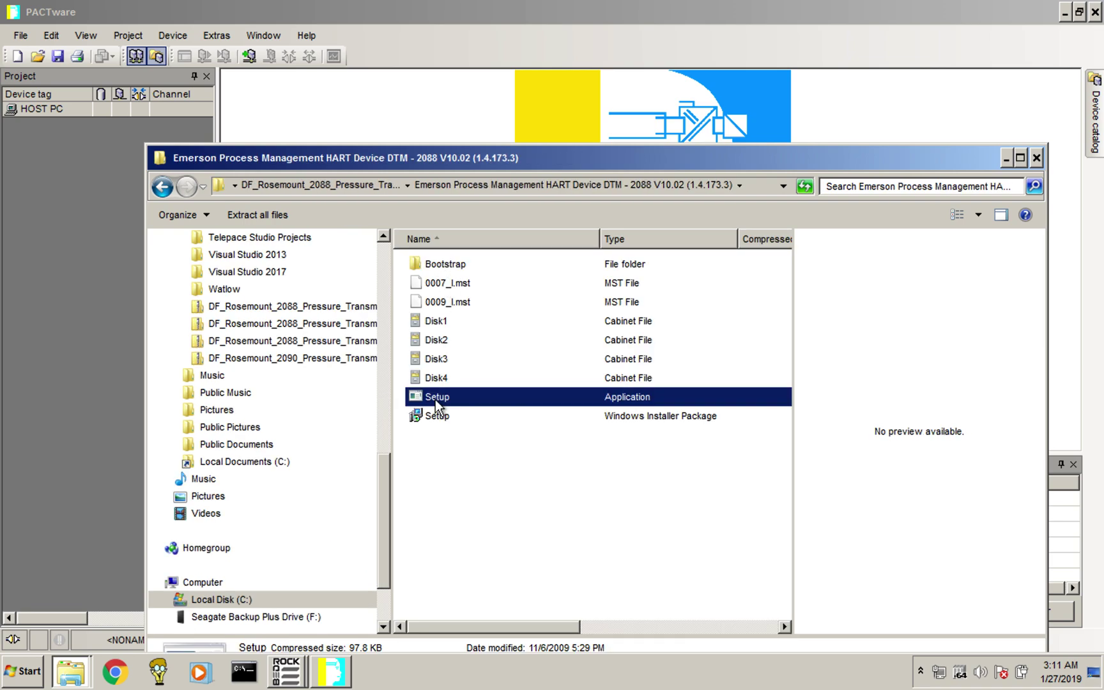
pyautogui.press('Return')
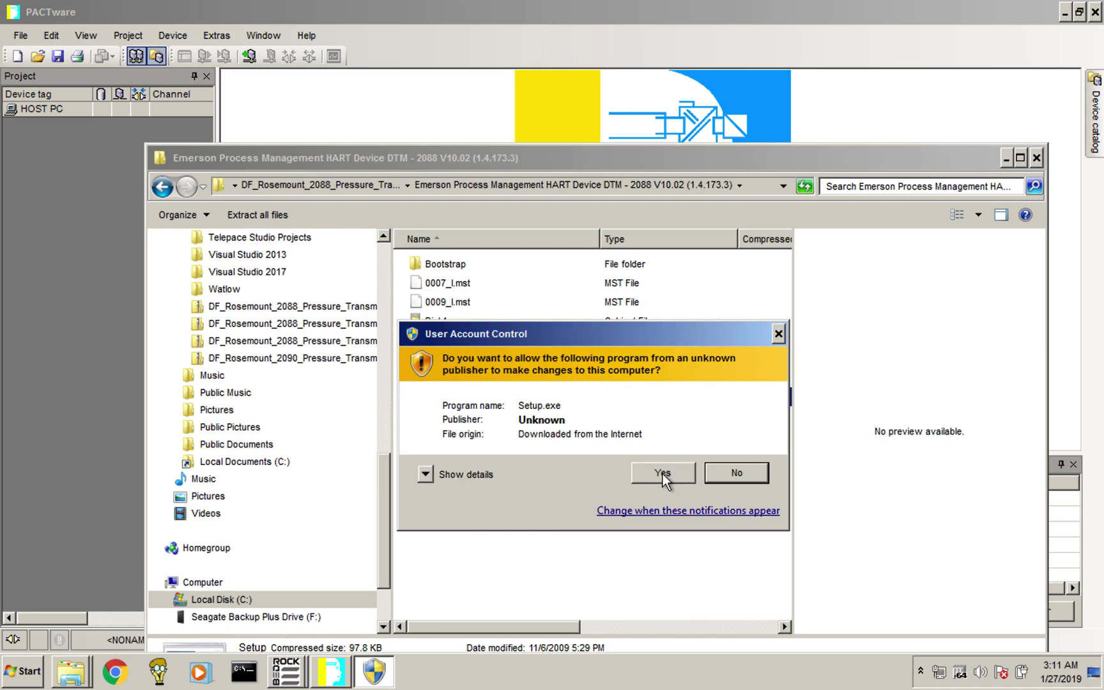
pyautogui.click(665, 402)
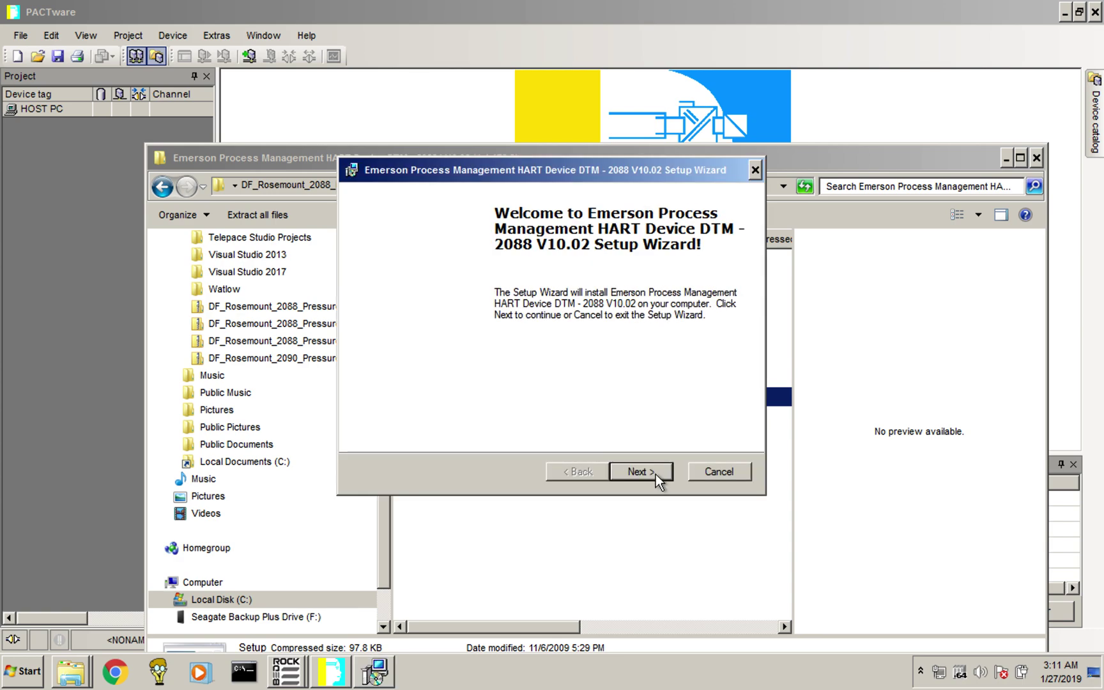
# Install HART Device DTM 2088 V10.02, accepting the licence and choosing Complete setup.
pyautogui.click(656, 474)
pyautogui.click(489, 407)
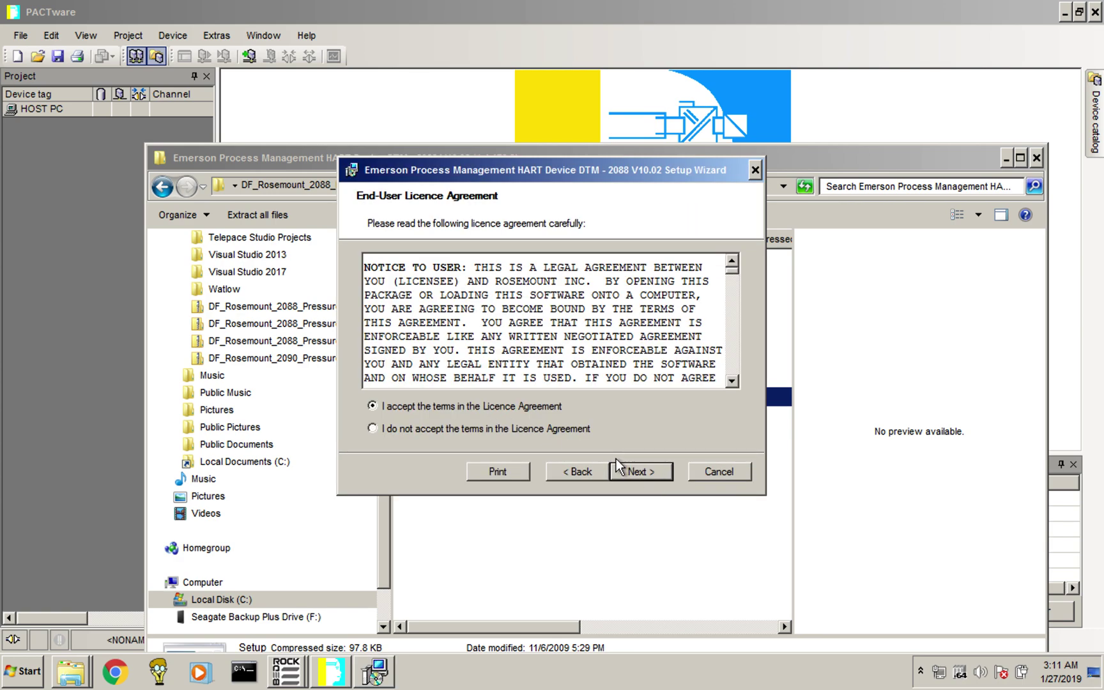
pyautogui.click(637, 470)
pyautogui.click(636, 472)
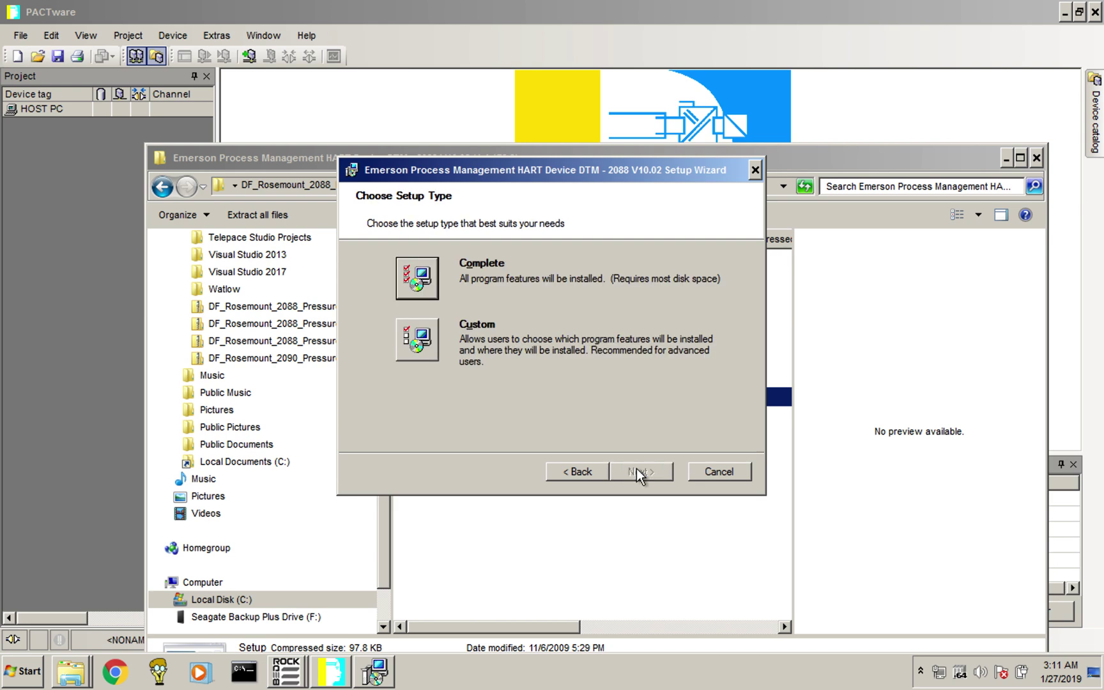
pyautogui.click(409, 280)
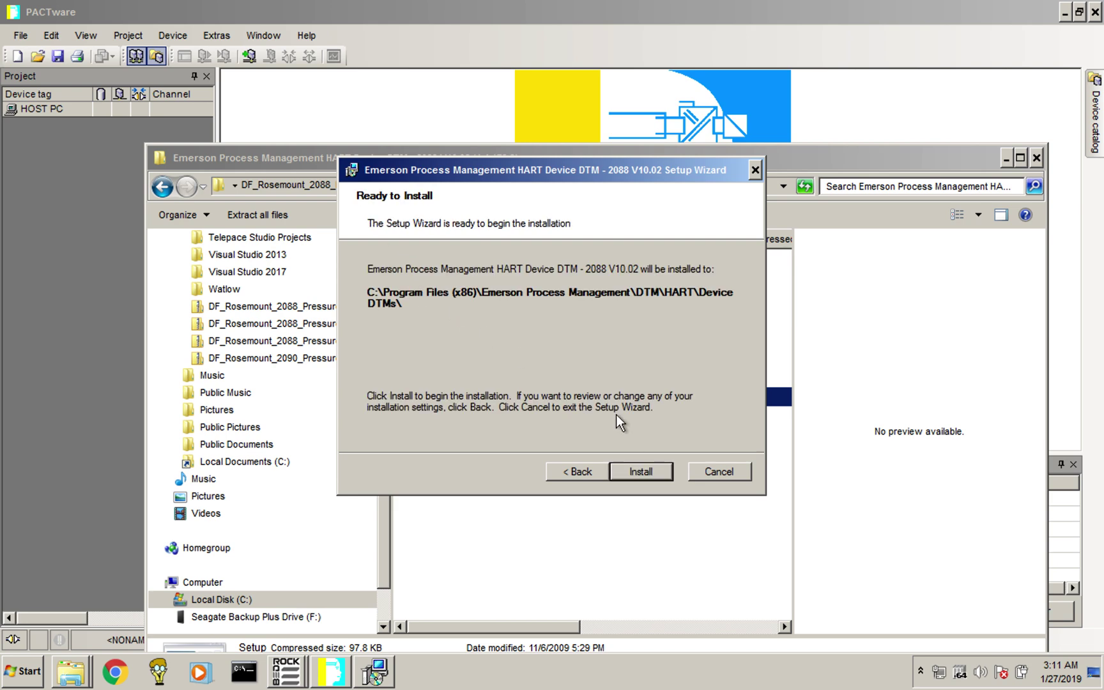
pyautogui.click(640, 479)
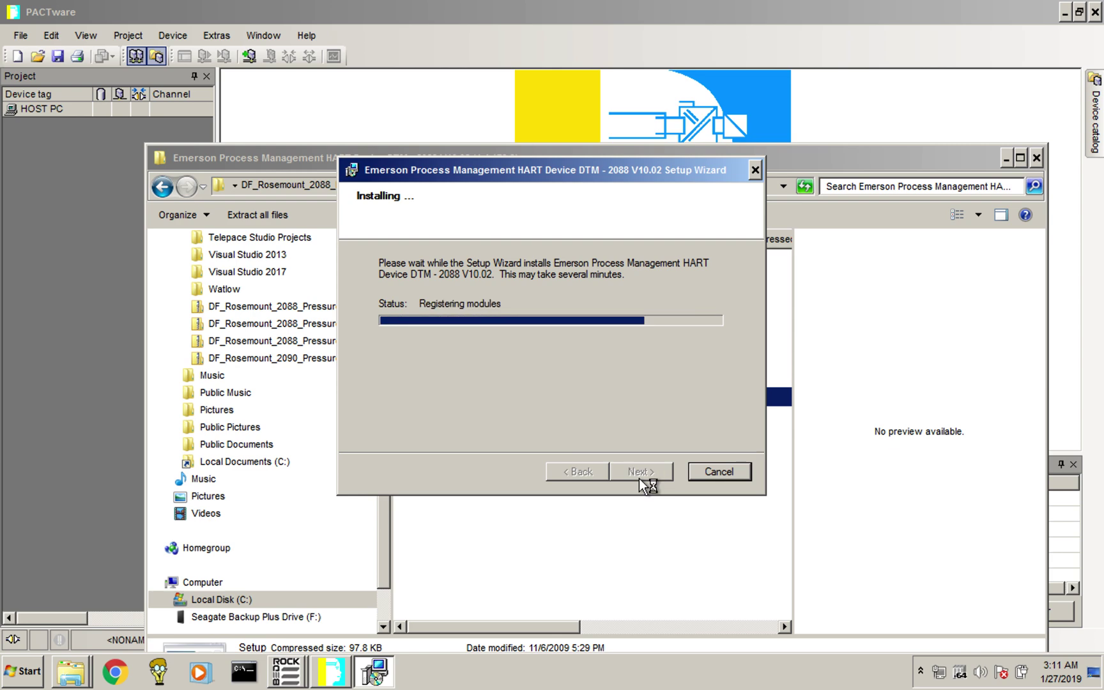
pyautogui.click(640, 479)
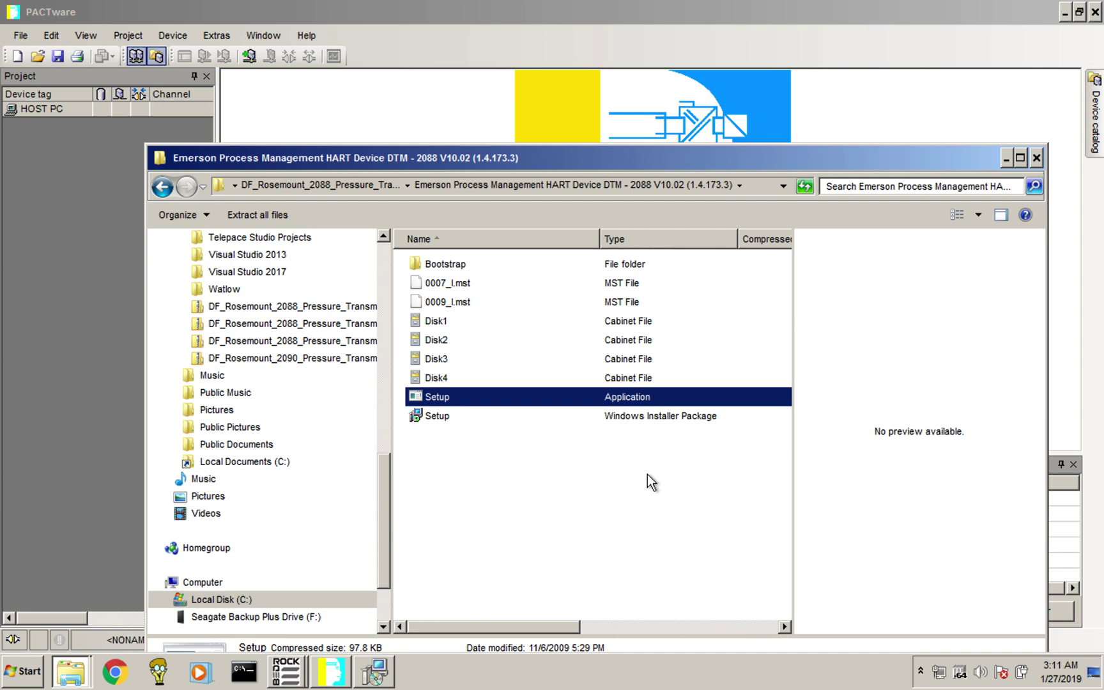
# Back in PACTware, update the device catalog and confirm building a new one.
pyautogui.click(1004, 159)
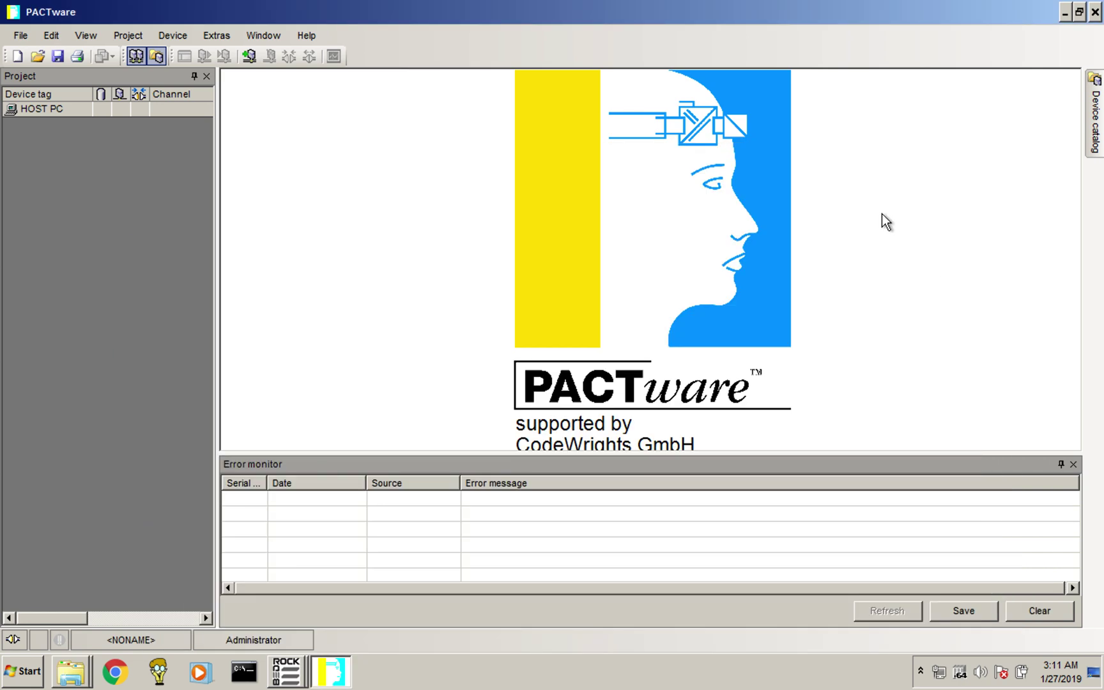
pyautogui.click(156, 56)
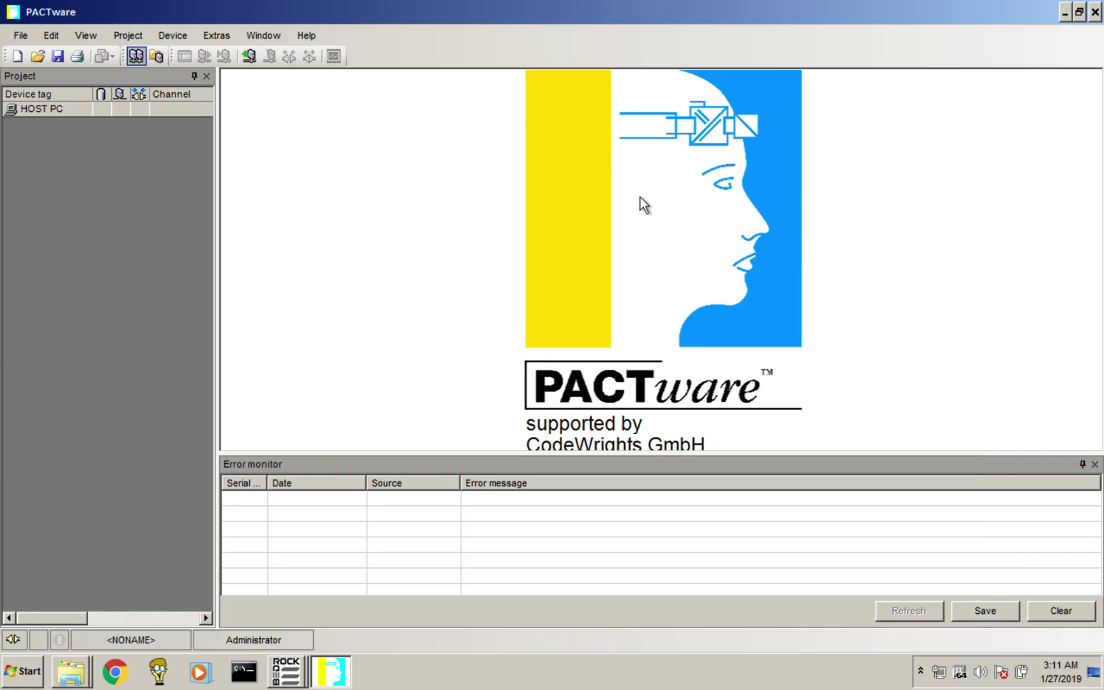
pyautogui.click(156, 57)
pyautogui.click(838, 613)
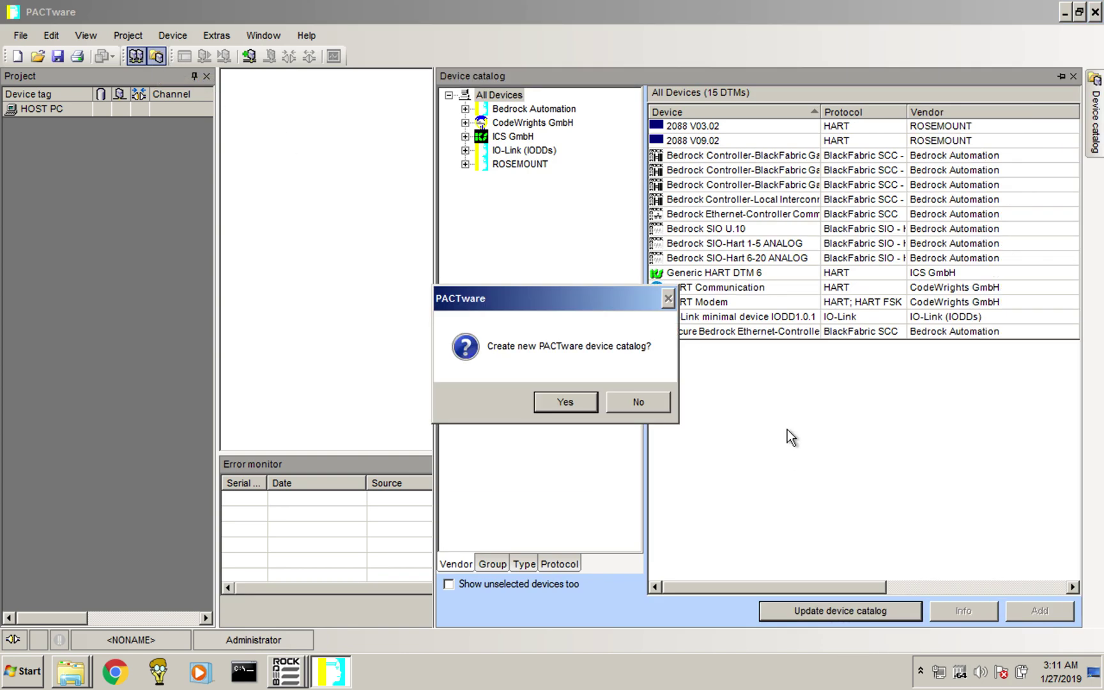
pyautogui.click(540, 400)
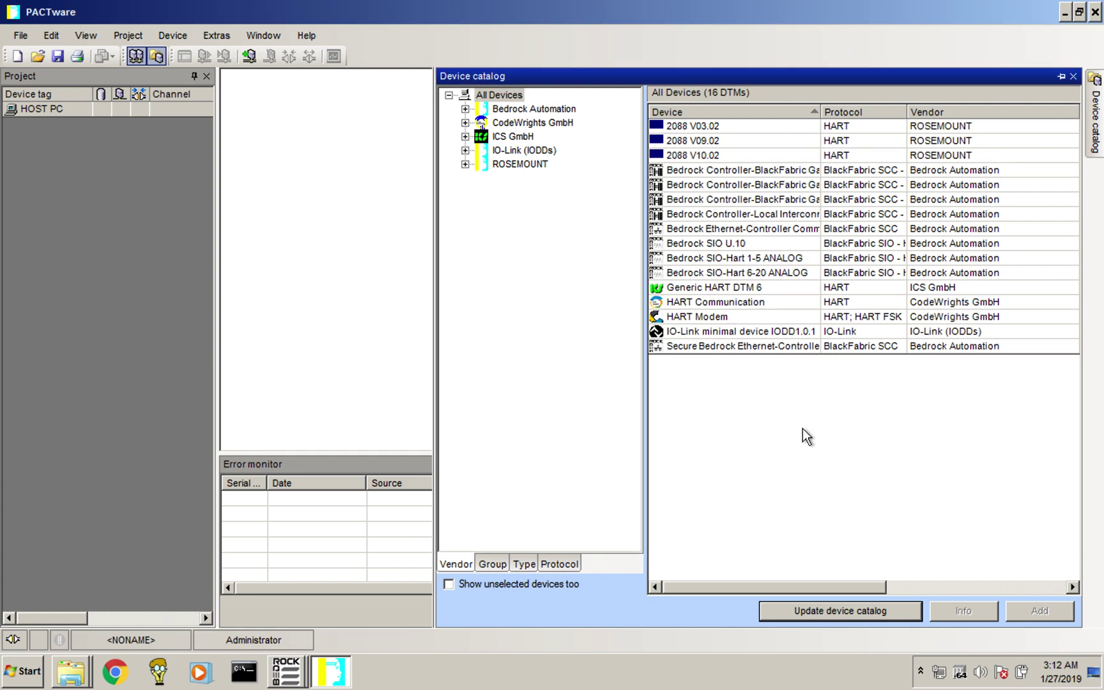
# Check the 2088 V10.02 entry under ROSEMOUNT and IO-Link, then select HOST PC.
pyautogui.click(693, 155)
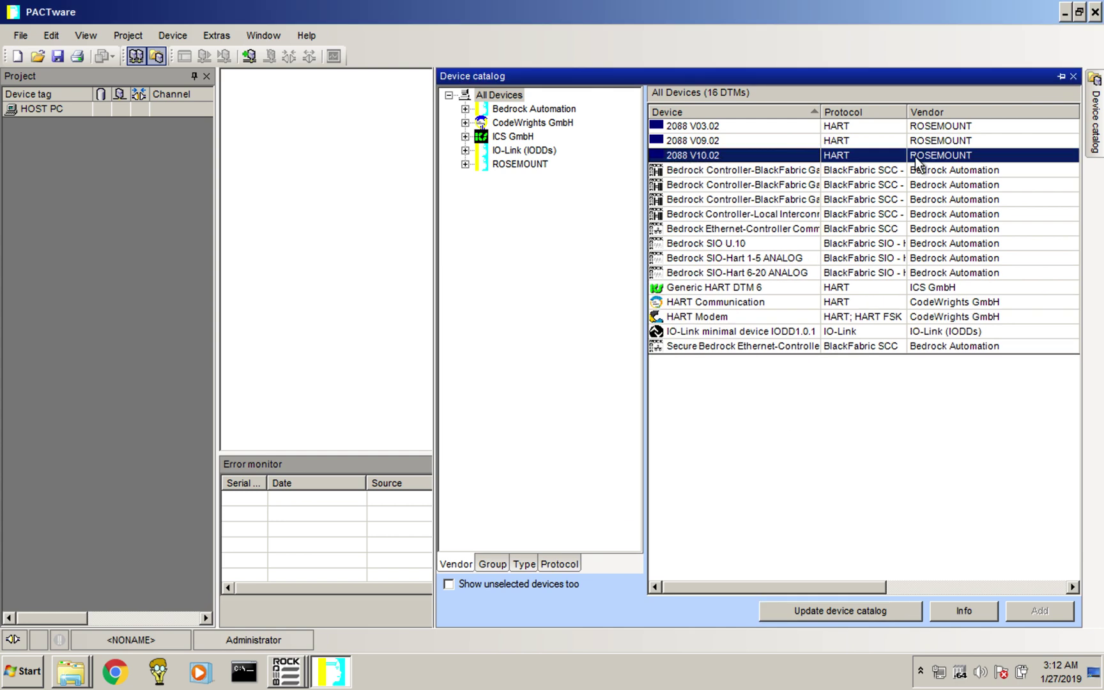
pyautogui.click(507, 153)
pyautogui.click(500, 165)
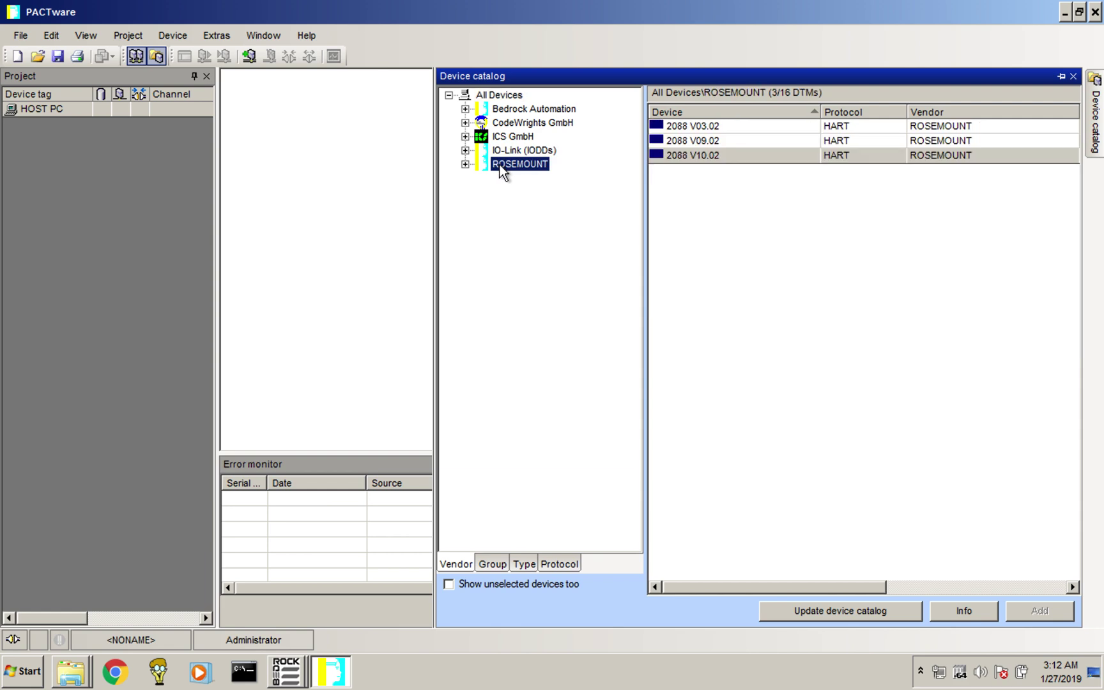
pyautogui.click(465, 152)
pyautogui.click(466, 150)
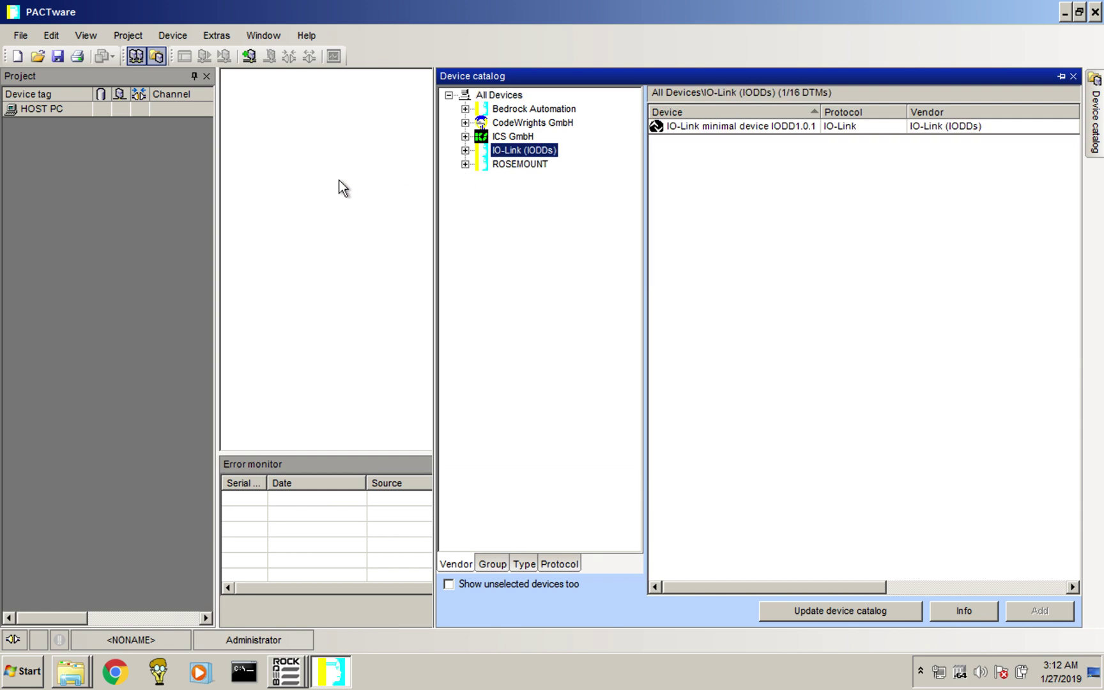
pyautogui.click(67, 110)
# Add the HART Communication driver under HOST PC, creating the COM1 node.
pyautogui.rightClick(89, 106)
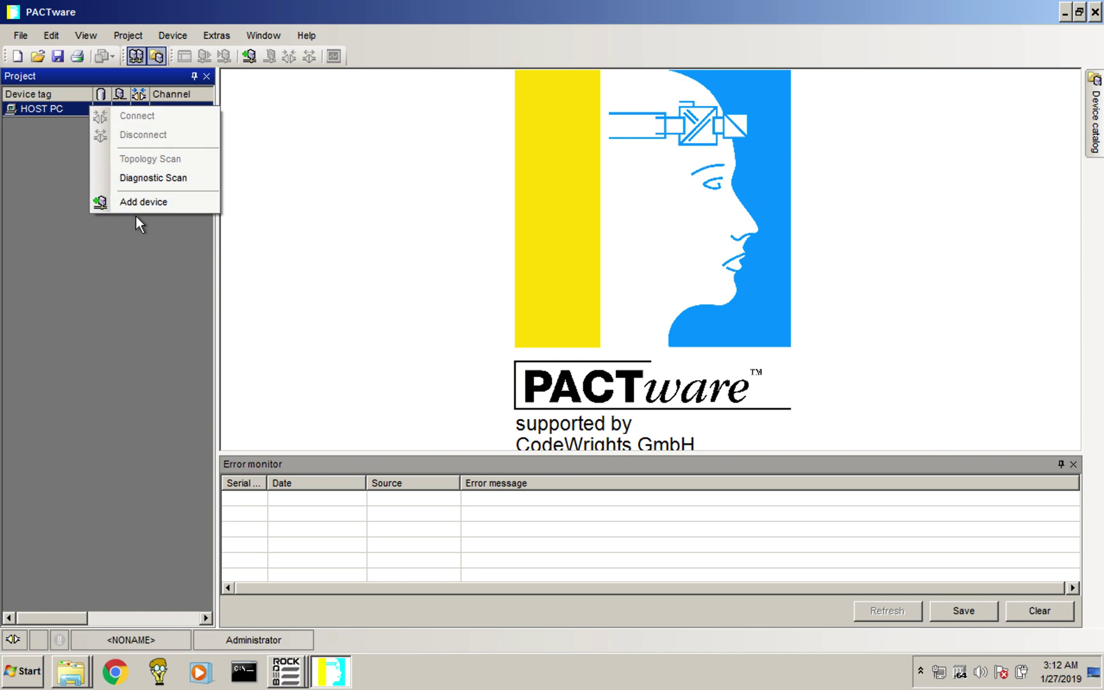
pyautogui.click(135, 216)
pyautogui.rightClick(98, 114)
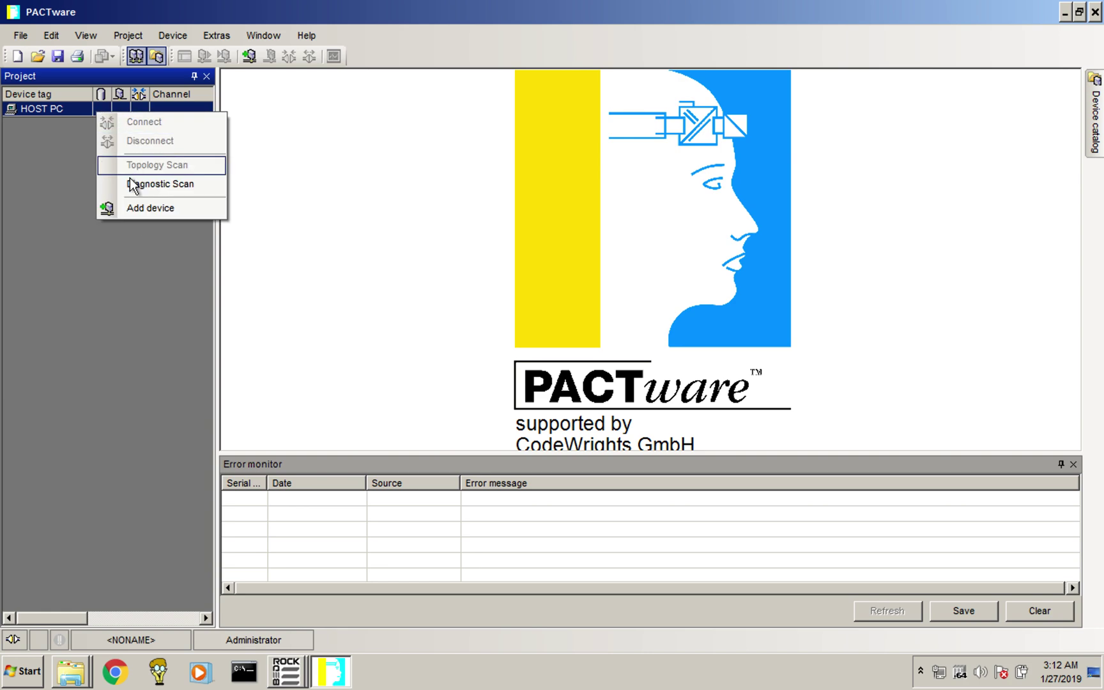
pyautogui.click(127, 206)
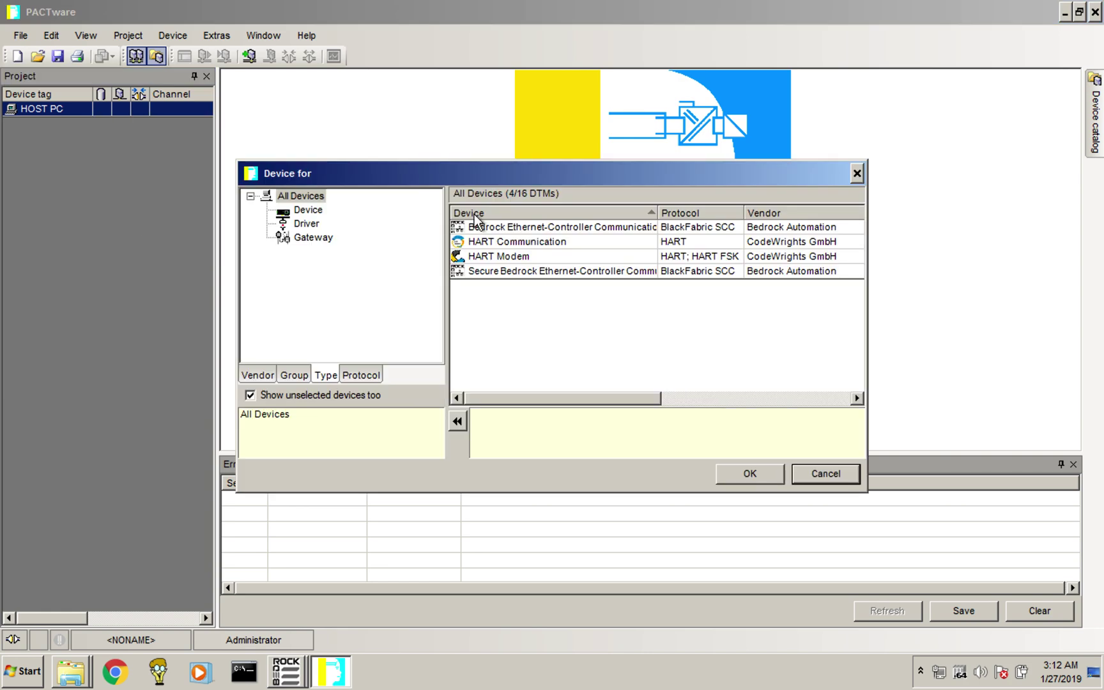
pyautogui.click(499, 242)
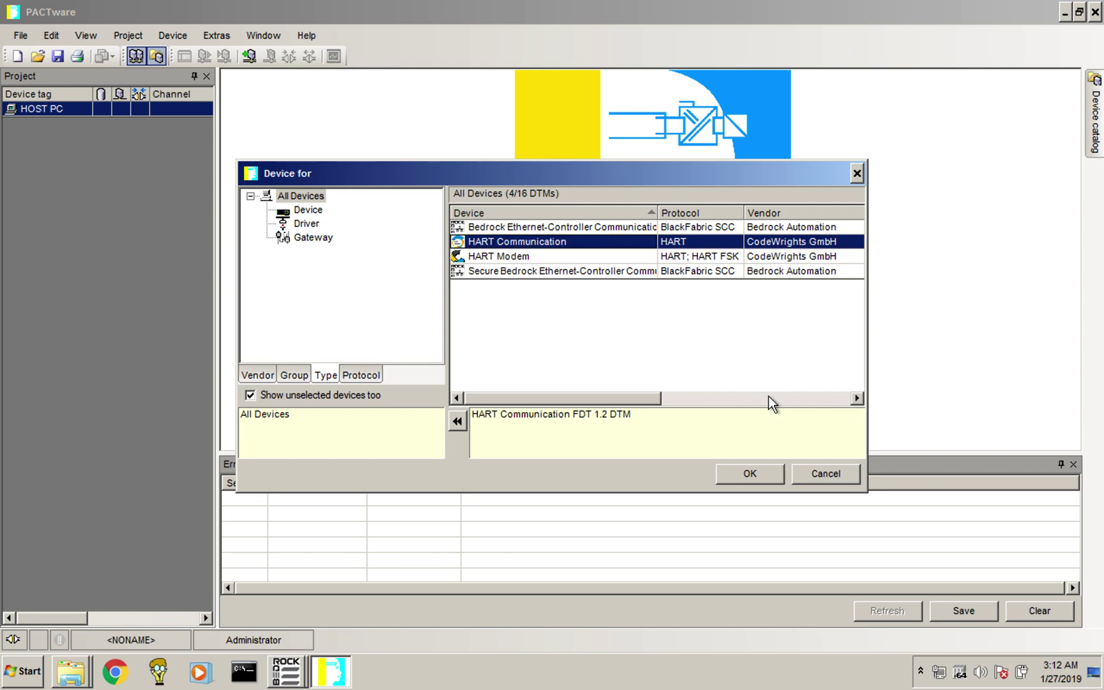
pyautogui.click(751, 474)
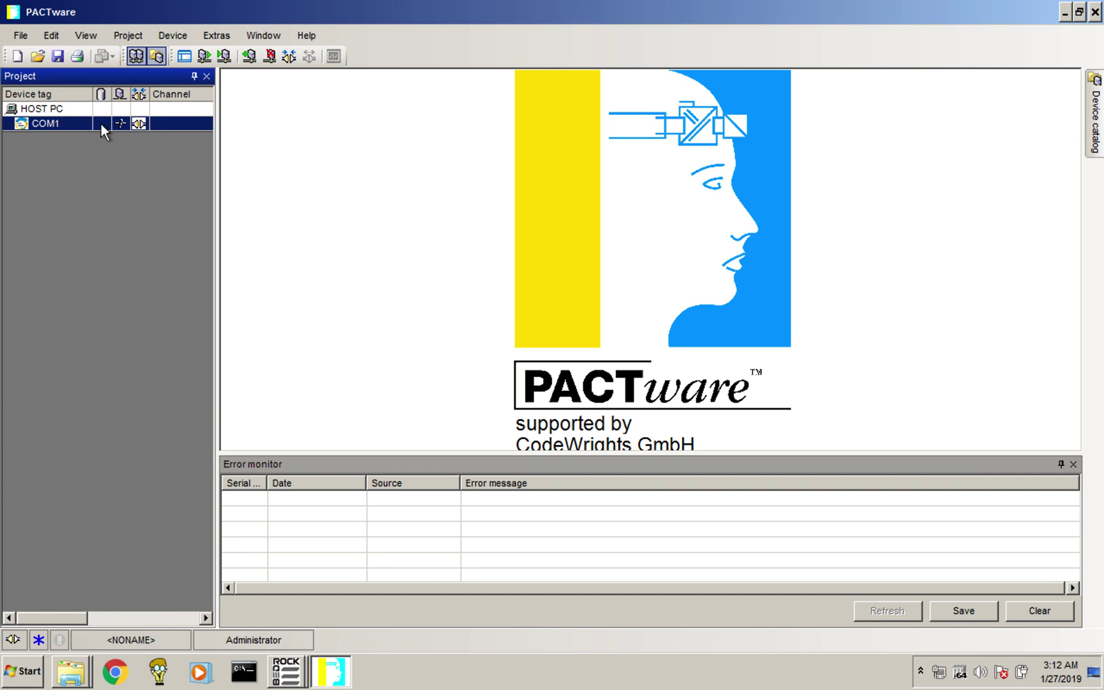
pyautogui.rightClick(186, 124)
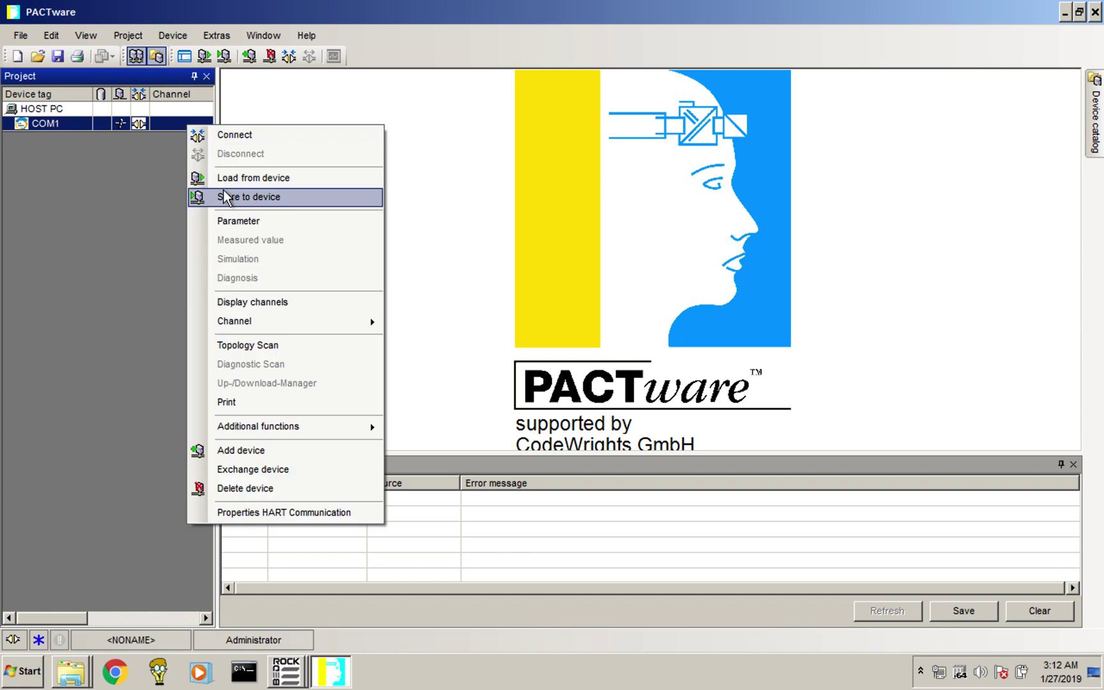
# Keep COM1 on HART modem with Primary Master and no serial interface, then confirm.
pyautogui.click(230, 221)
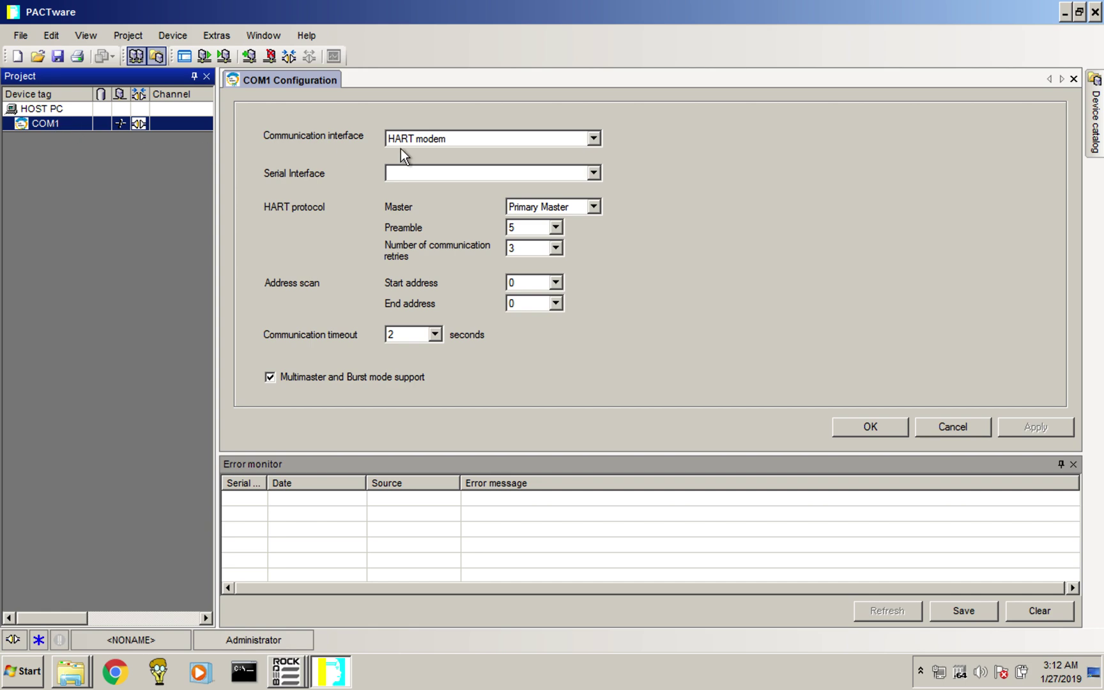
pyautogui.click(590, 139)
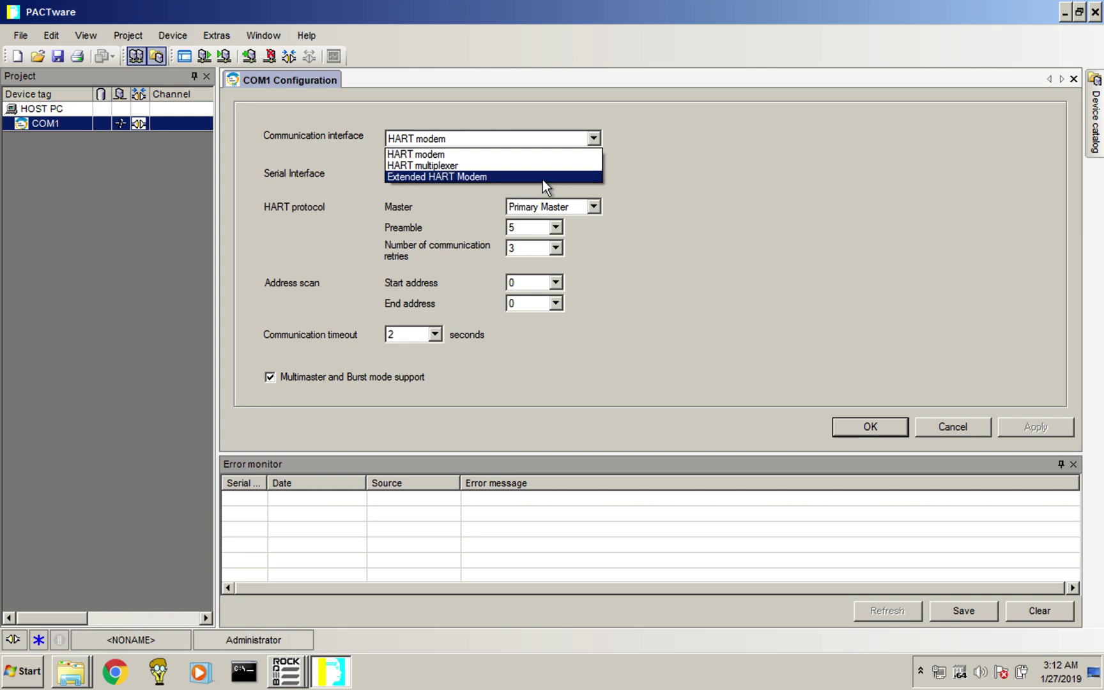
pyautogui.click(673, 189)
pyautogui.click(566, 177)
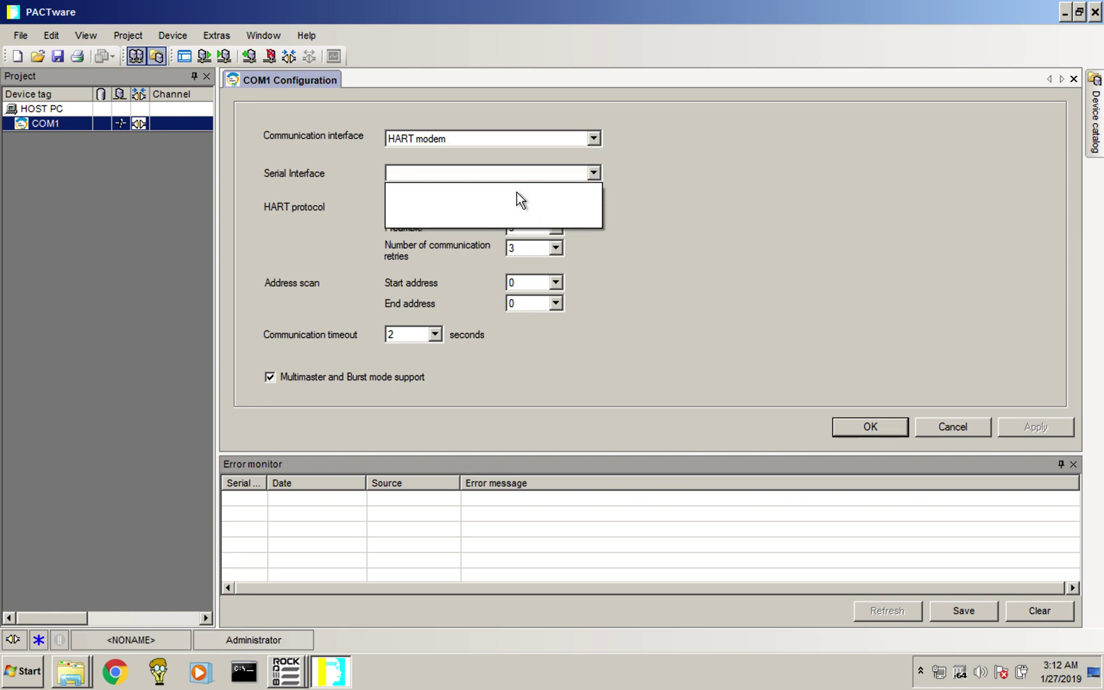
pyautogui.click(722, 221)
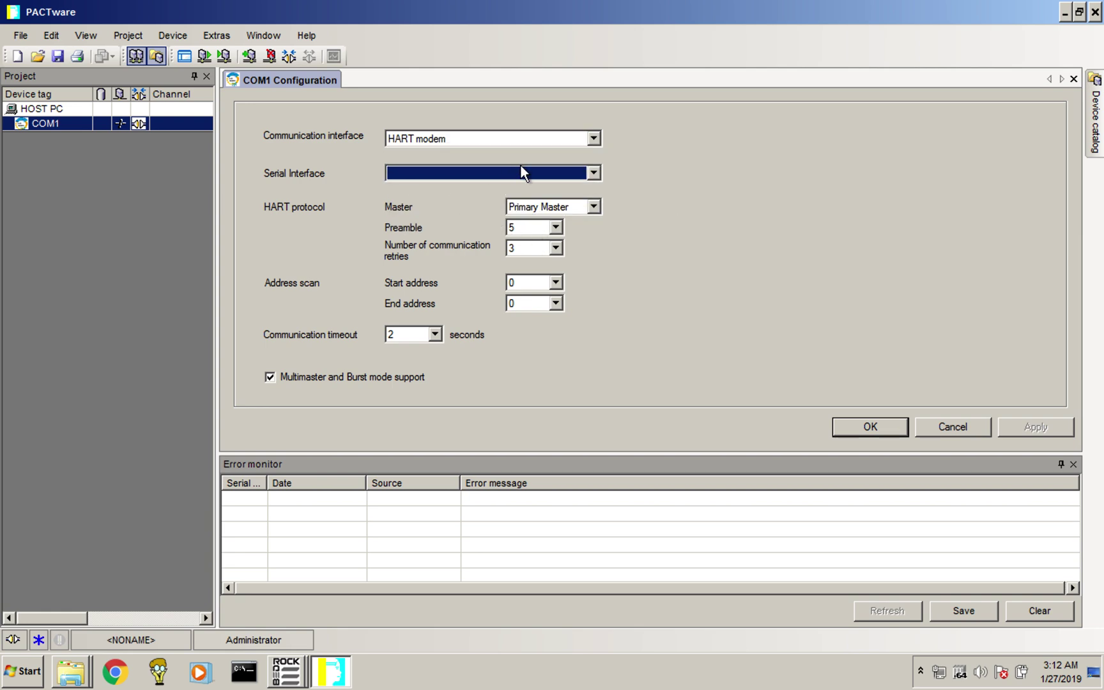
pyautogui.click(594, 206)
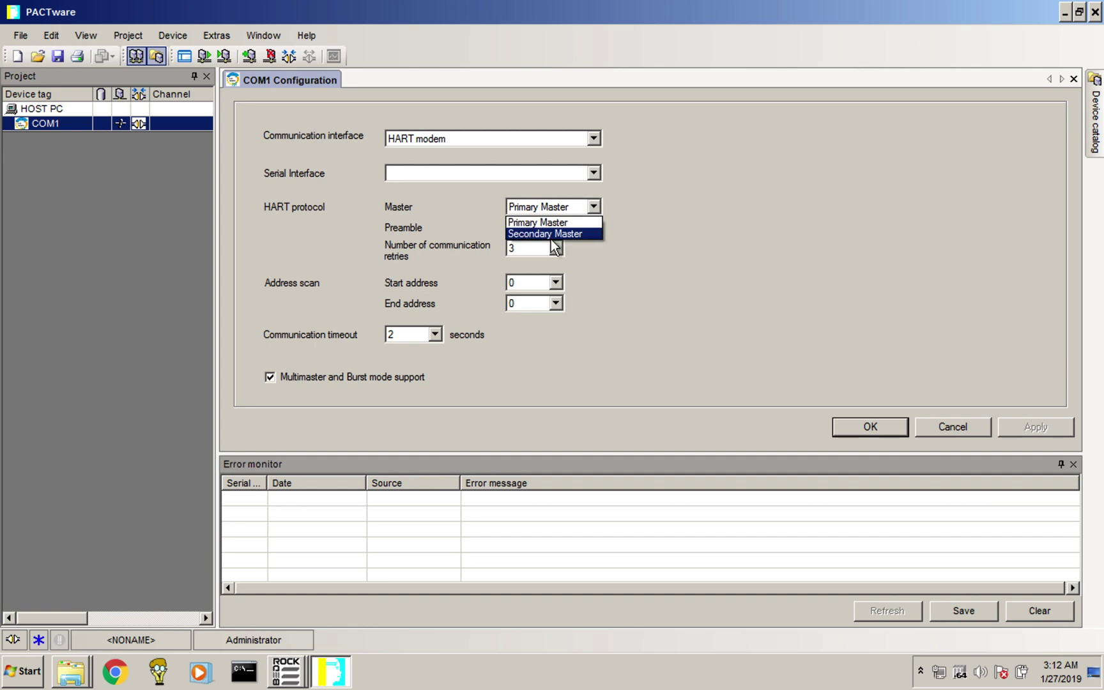
pyautogui.click(675, 256)
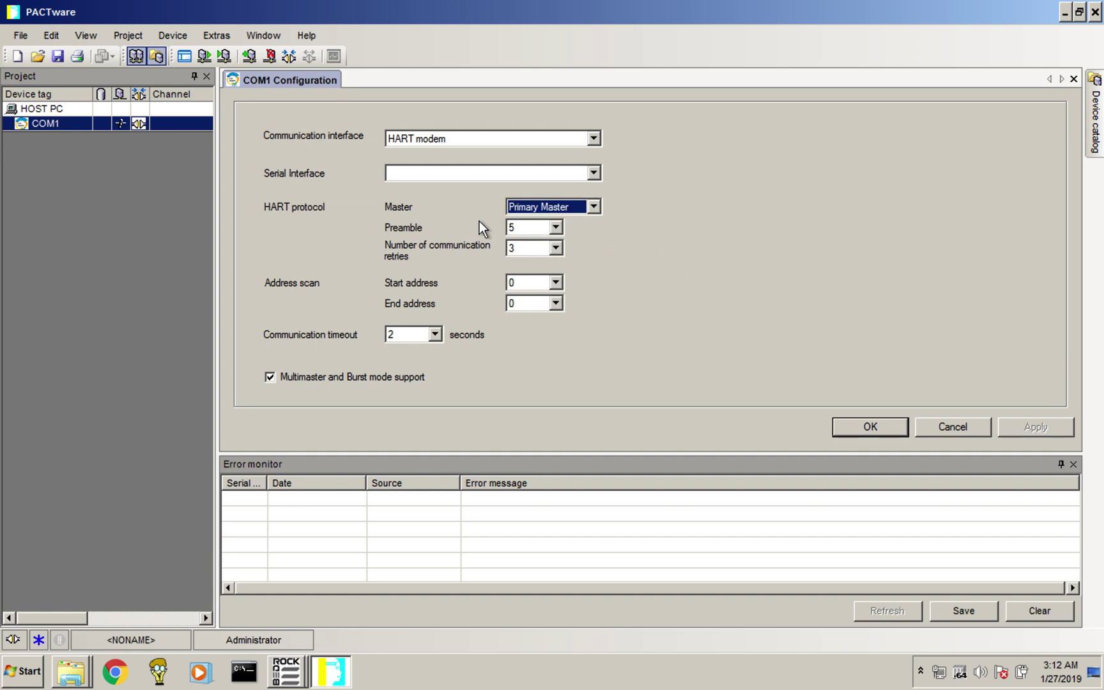
pyautogui.click(898, 425)
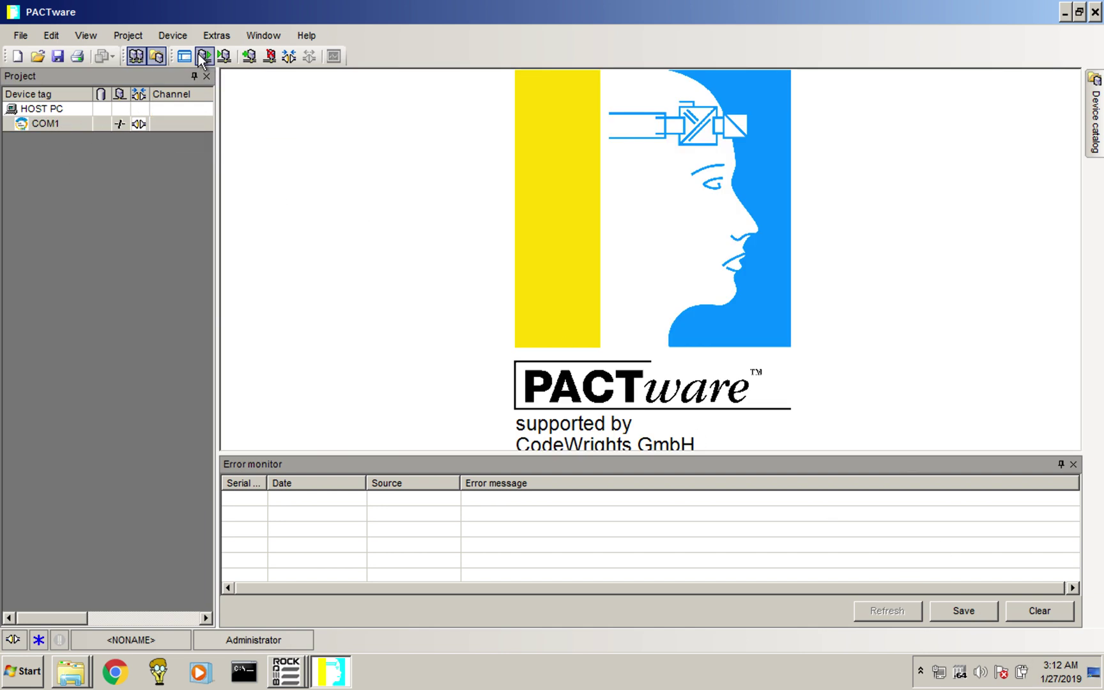
pyautogui.click(288, 58)
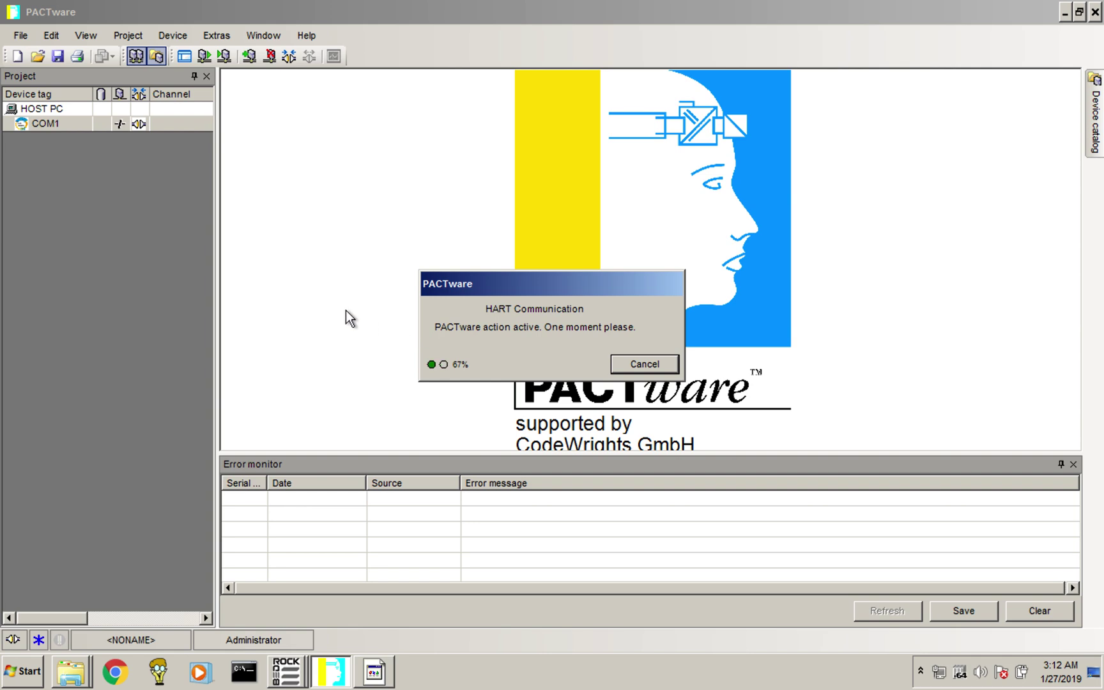
pyautogui.click(651, 369)
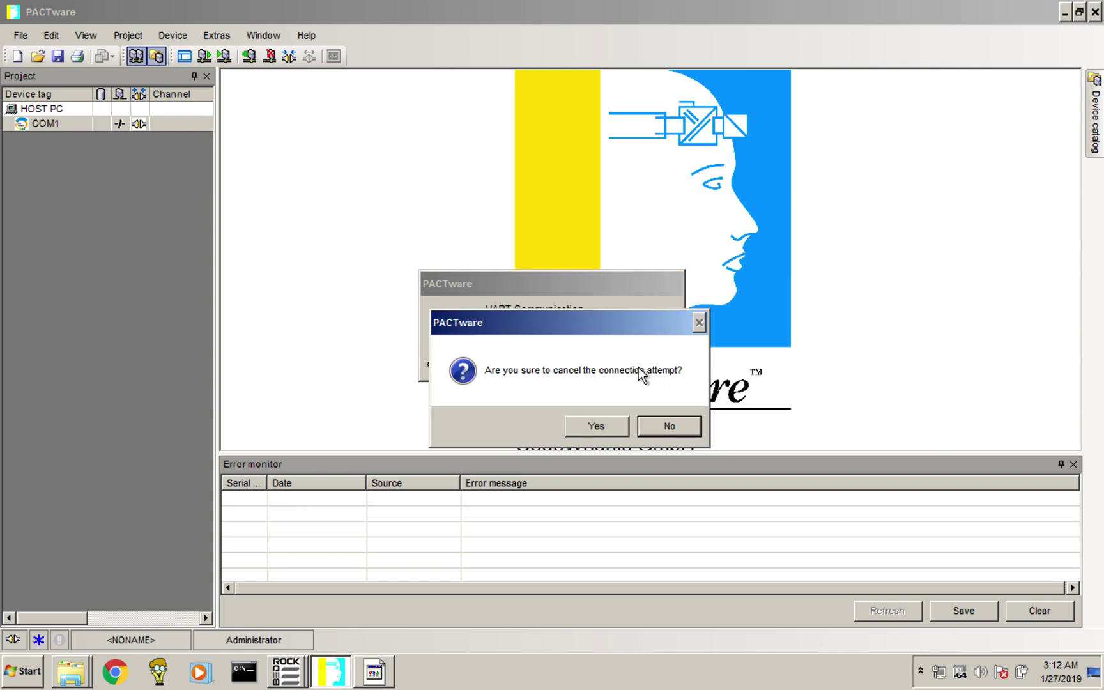
pyautogui.click(617, 435)
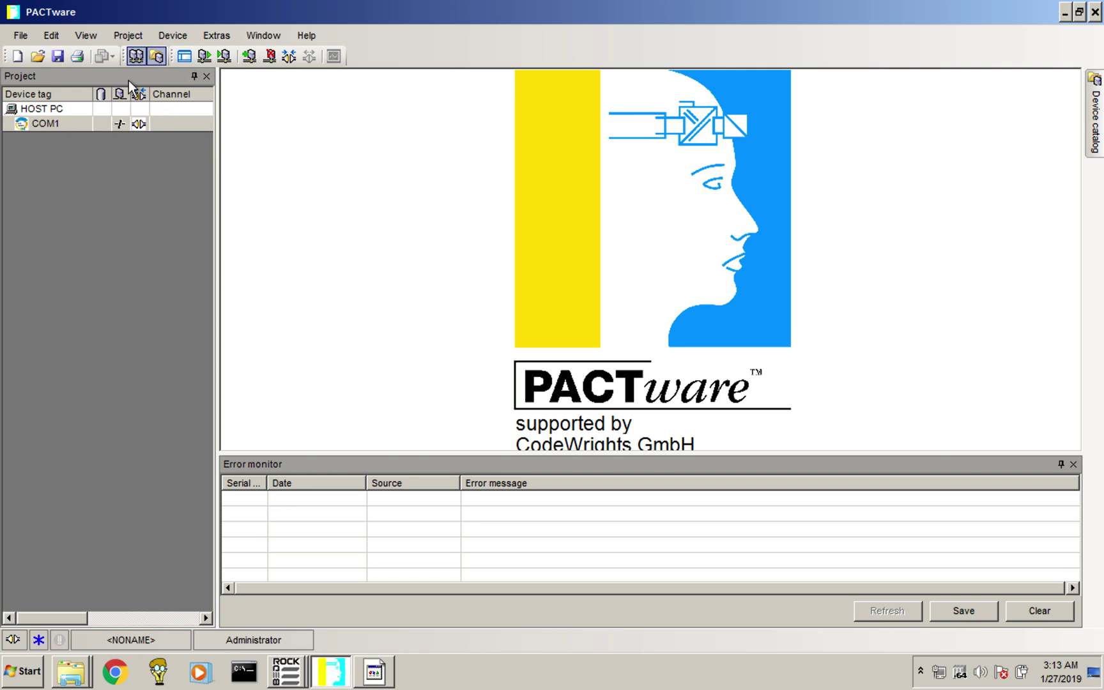
pyautogui.rightClick(156, 119)
pyautogui.click(75, 160)
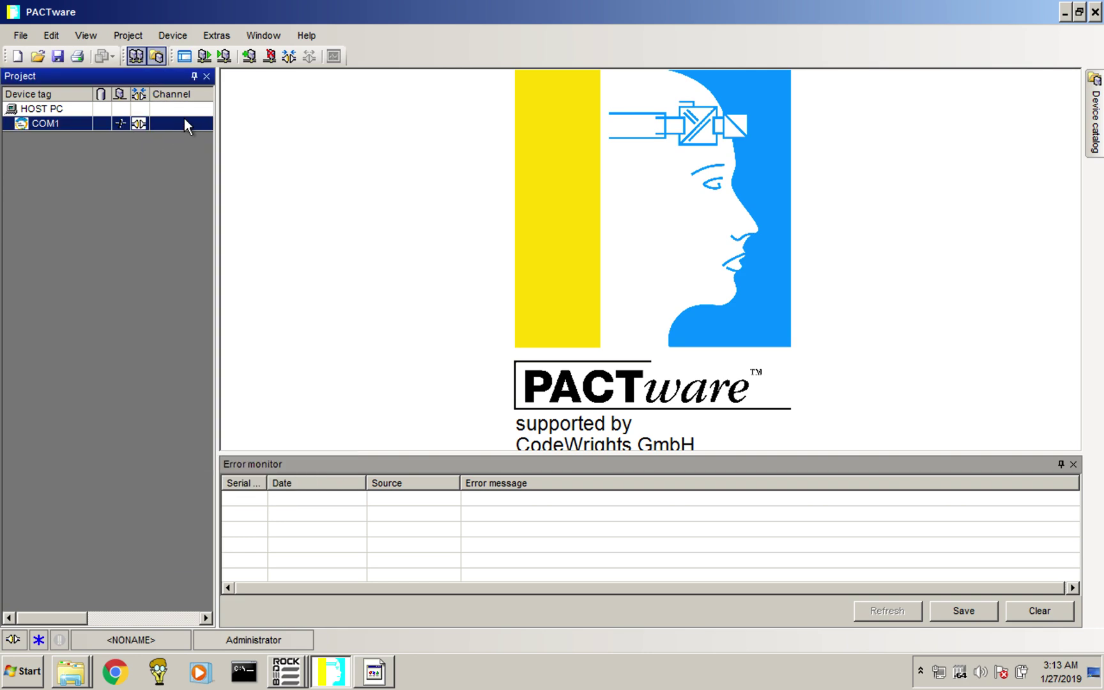
pyautogui.click(203, 56)
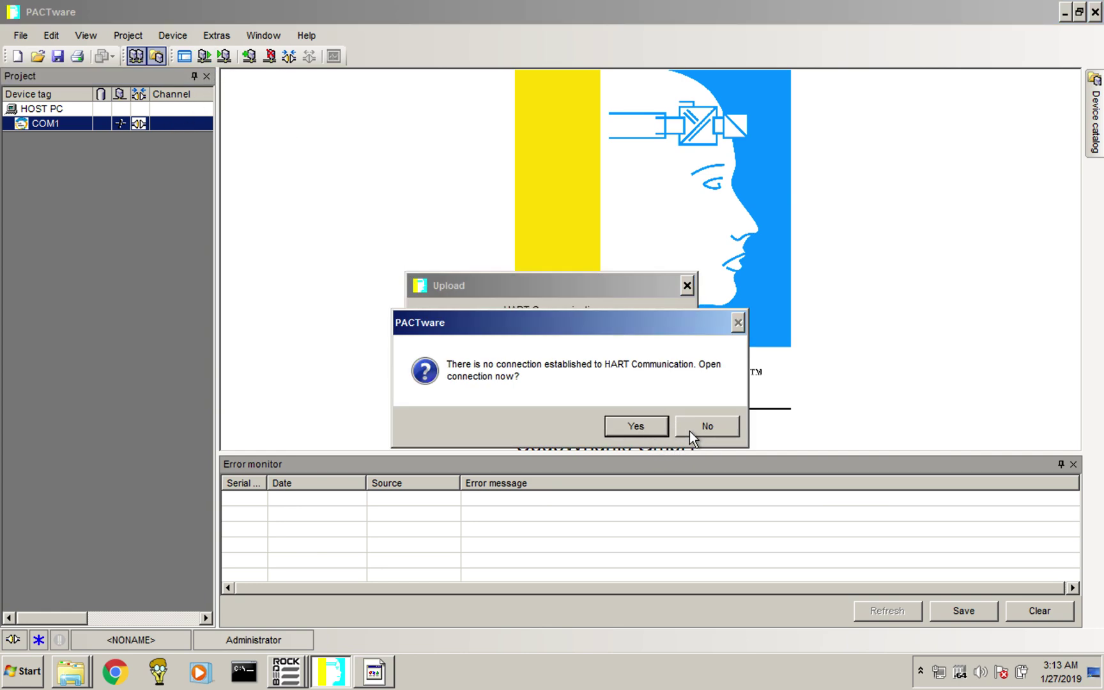
pyautogui.click(637, 426)
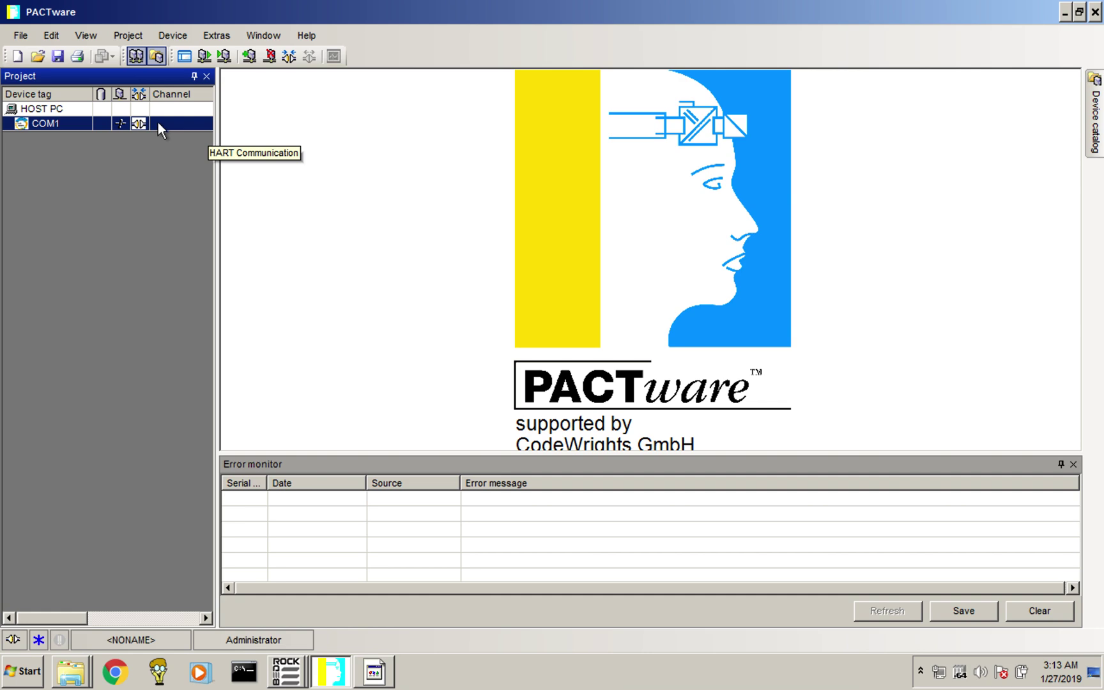
# Add the 2088 V10.02 DTM from the device catalog under COM1 and select it in the project.
pyautogui.click(137, 57)
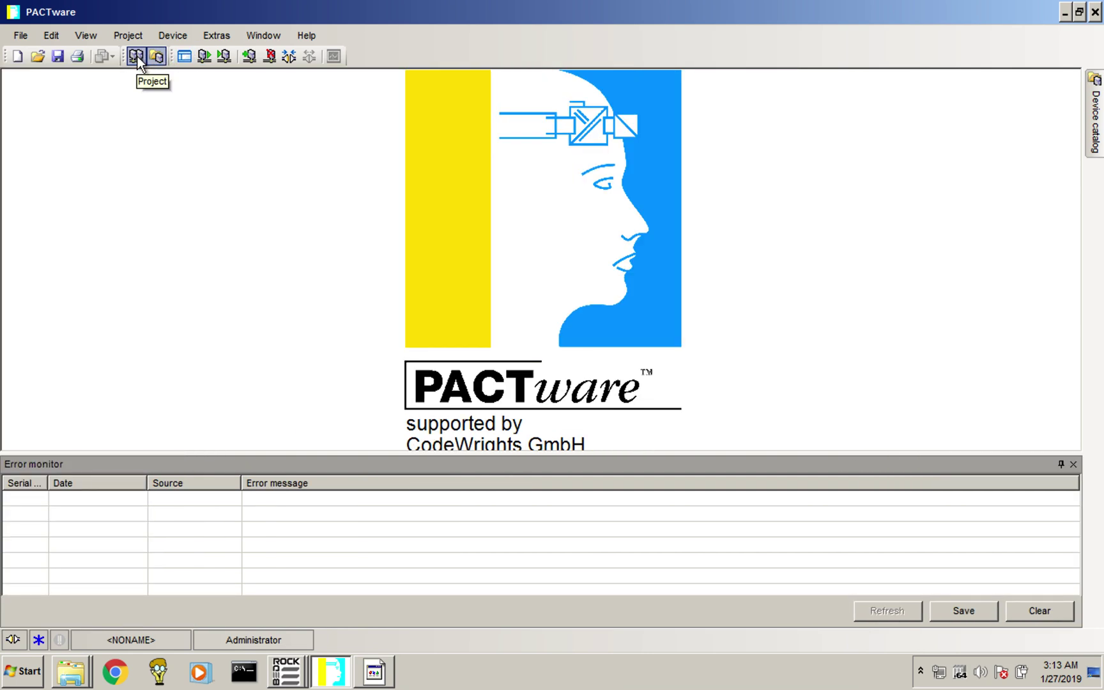
pyautogui.click(137, 56)
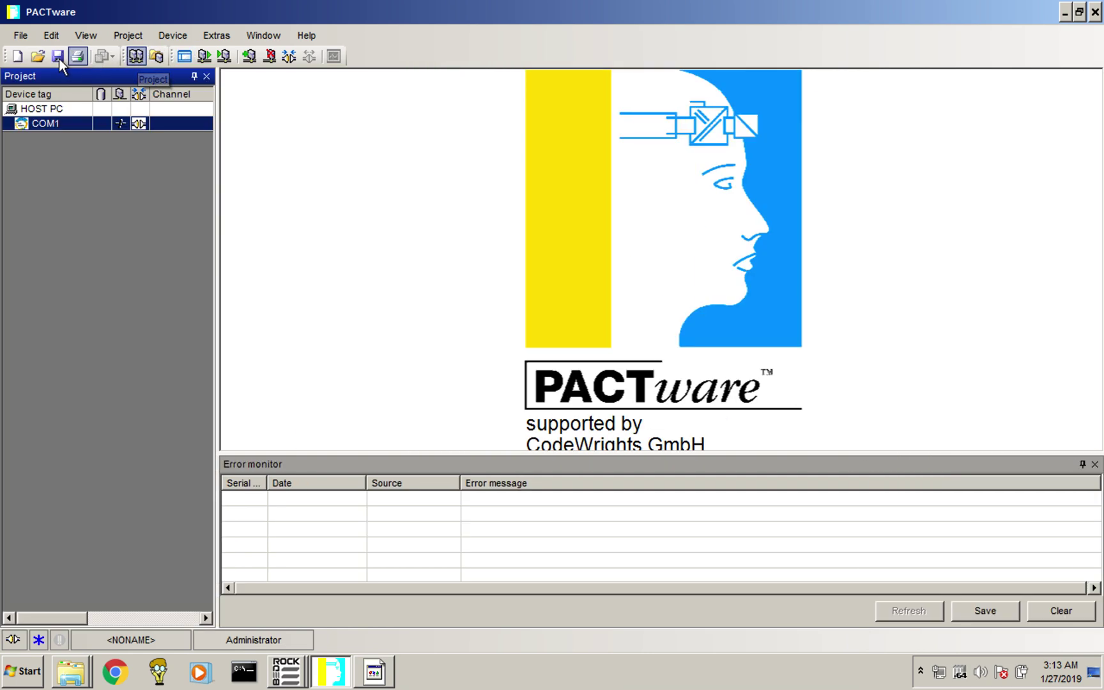
pyautogui.click(156, 56)
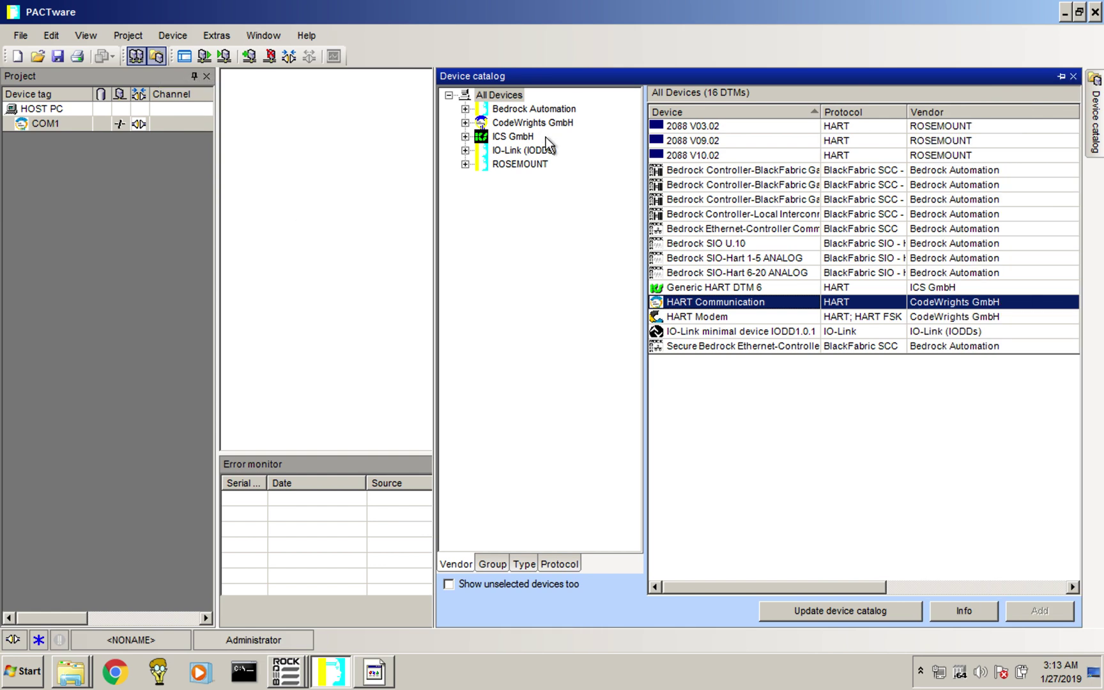
pyautogui.click(680, 128)
pyautogui.click(681, 142)
pyautogui.click(681, 155)
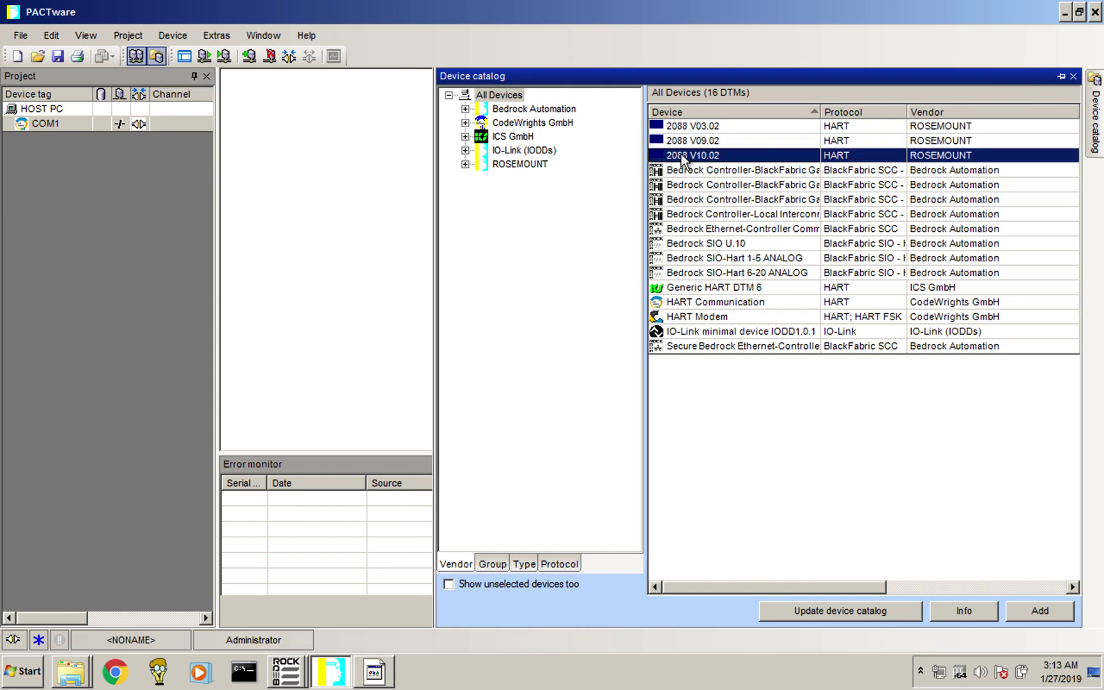
pyautogui.doubleClick(682, 155)
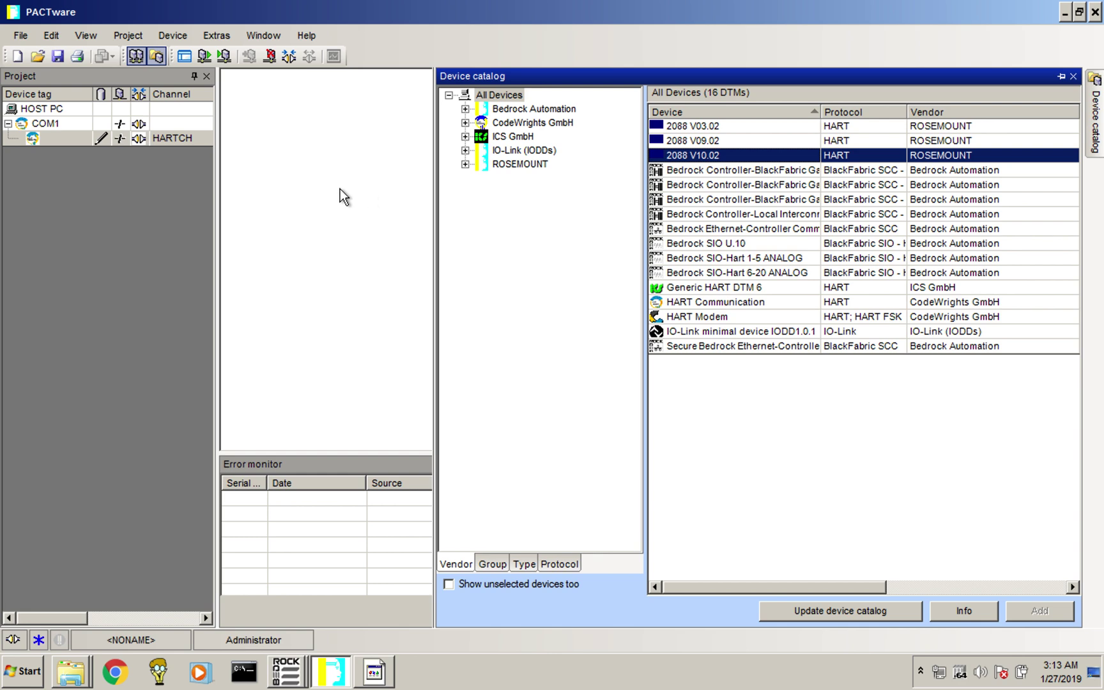
pyautogui.click(79, 133)
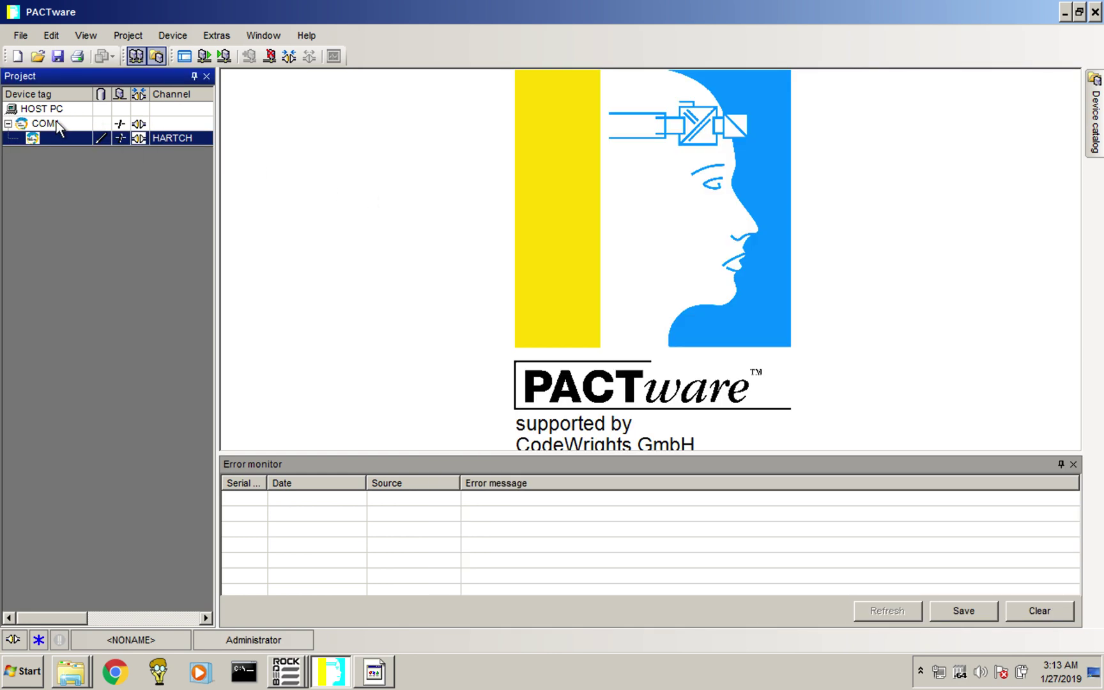
# Open the 2088 device's offline parameterization and review Communication, keeping Dynamic Parameter Refresh at 10 sec.
pyautogui.click(7, 123)
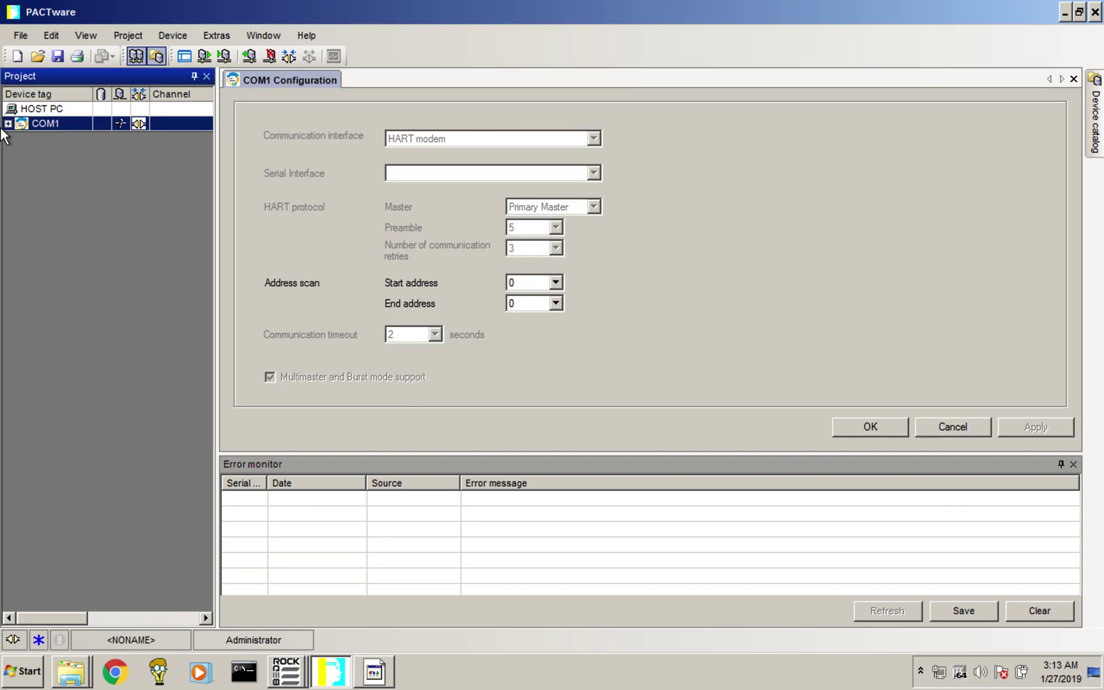
pyautogui.click(7, 123)
pyautogui.click(70, 139)
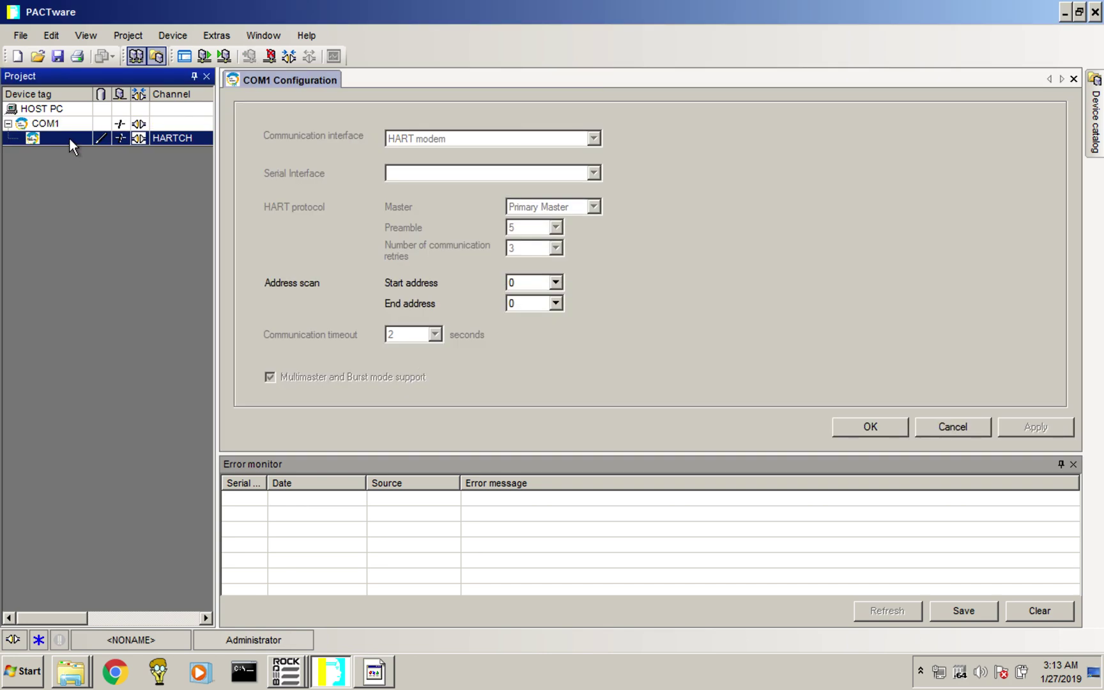
pyautogui.rightClick(179, 141)
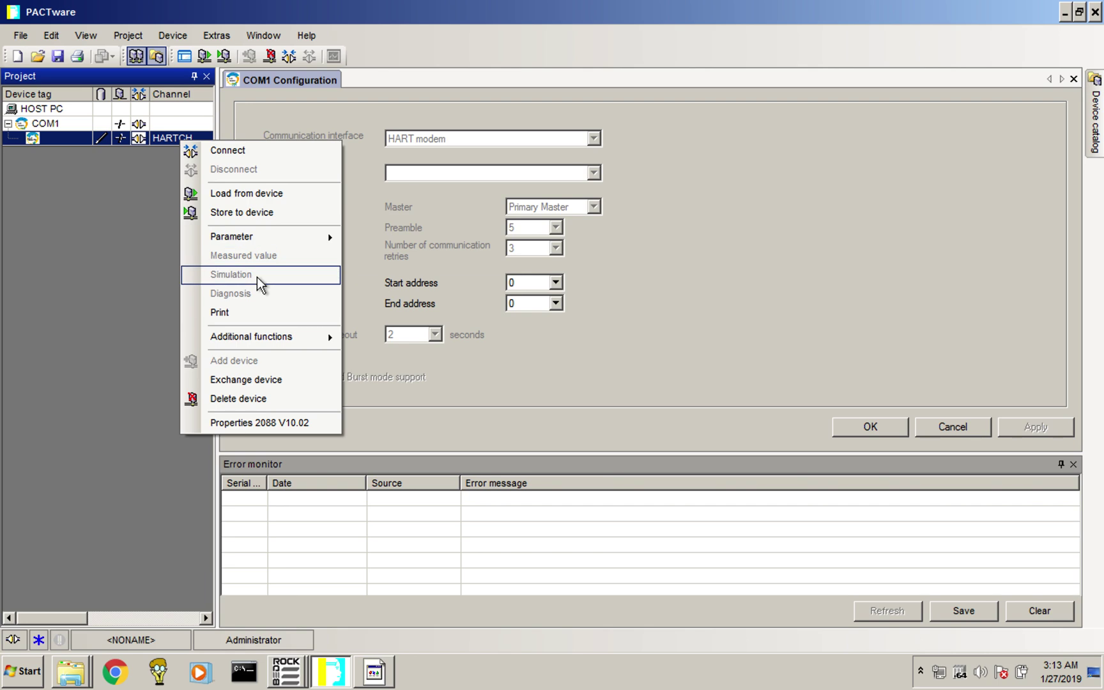
pyautogui.moveTo(264, 242)
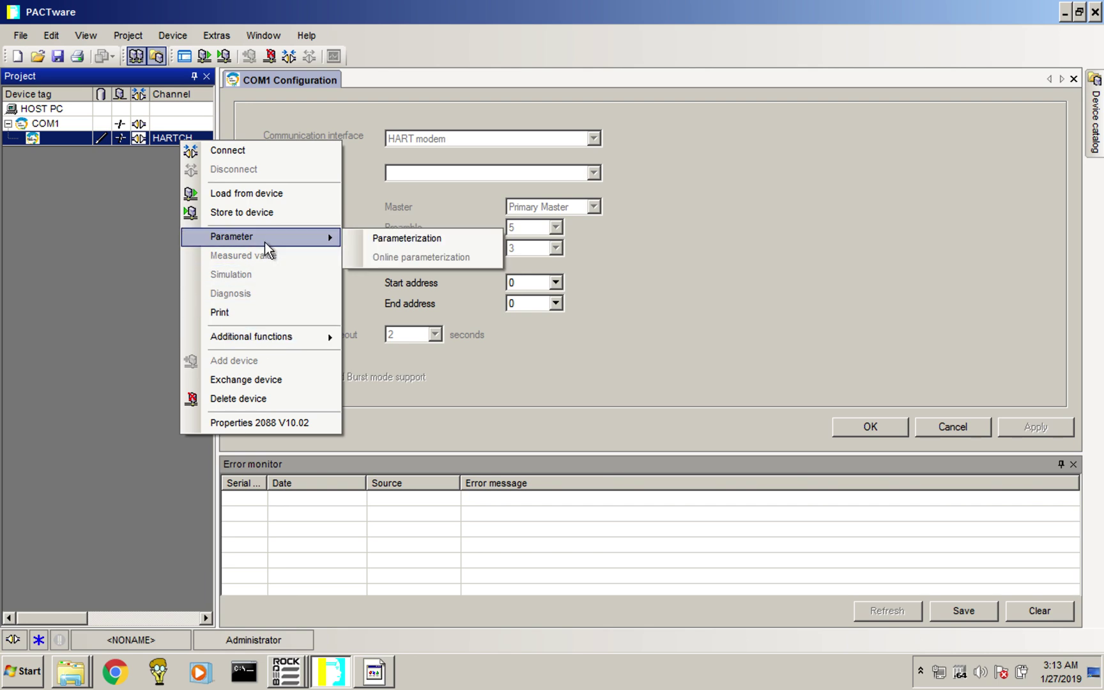
pyautogui.click(362, 236)
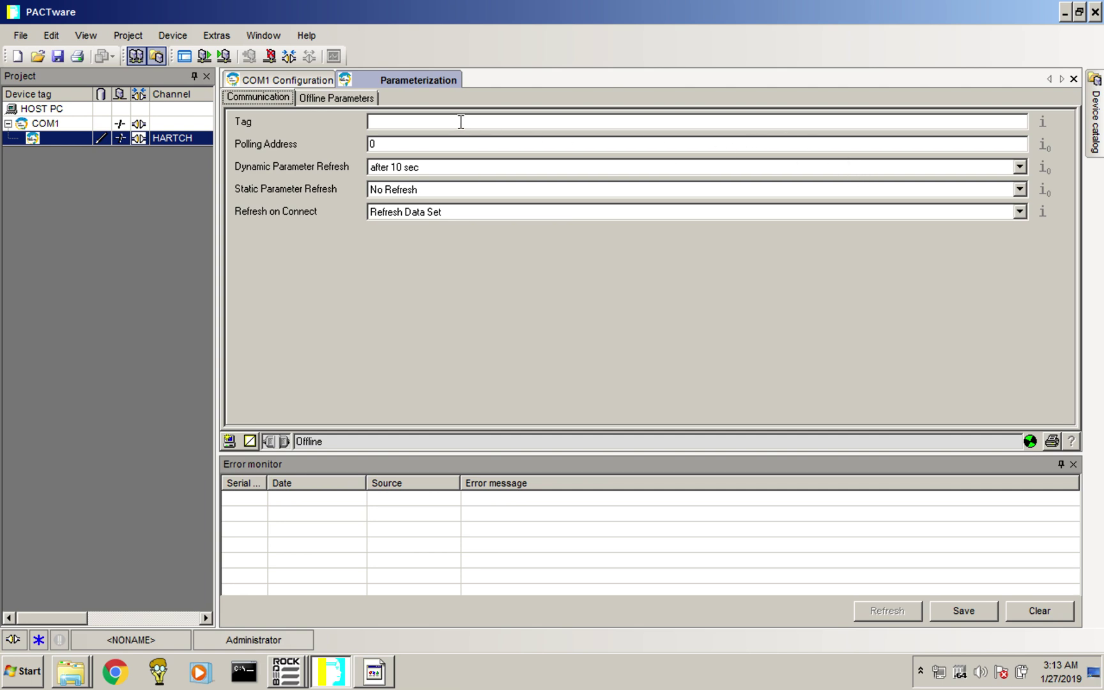
pyautogui.doubleClick(369, 121)
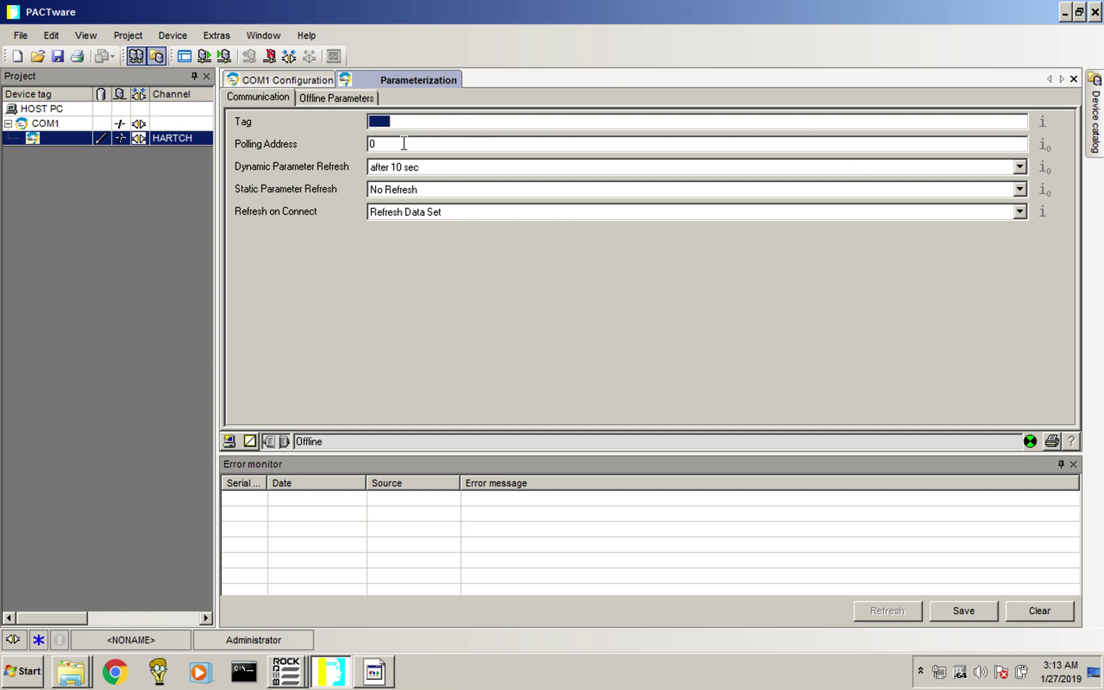
pyautogui.press('Tab')
pyautogui.click(442, 168)
pyautogui.click(291, 130)
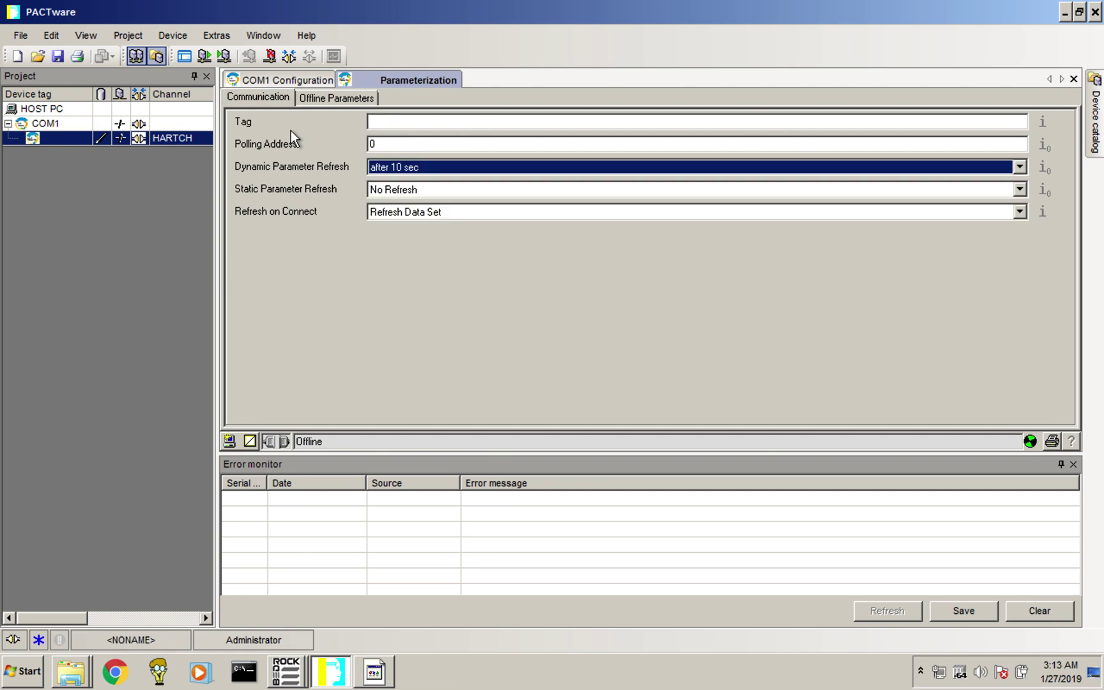
# Review the Offline Parameters tab, keeping the AO Transfer Function as Square Root.
pyautogui.click(312, 99)
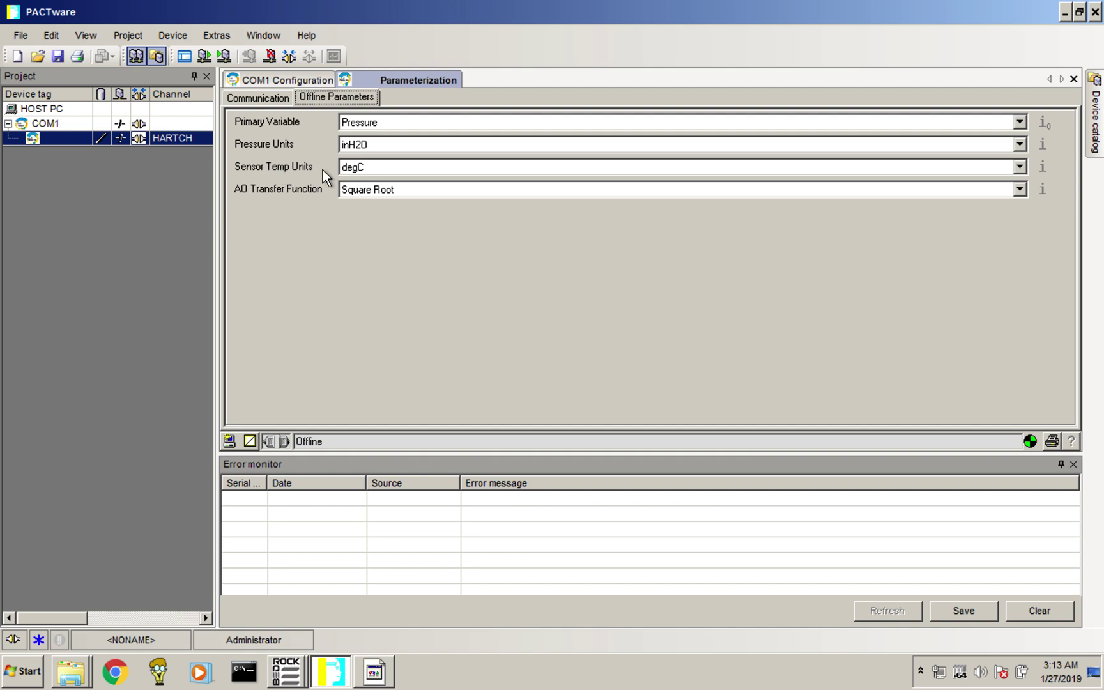
pyautogui.click(365, 189)
pyautogui.click(331, 226)
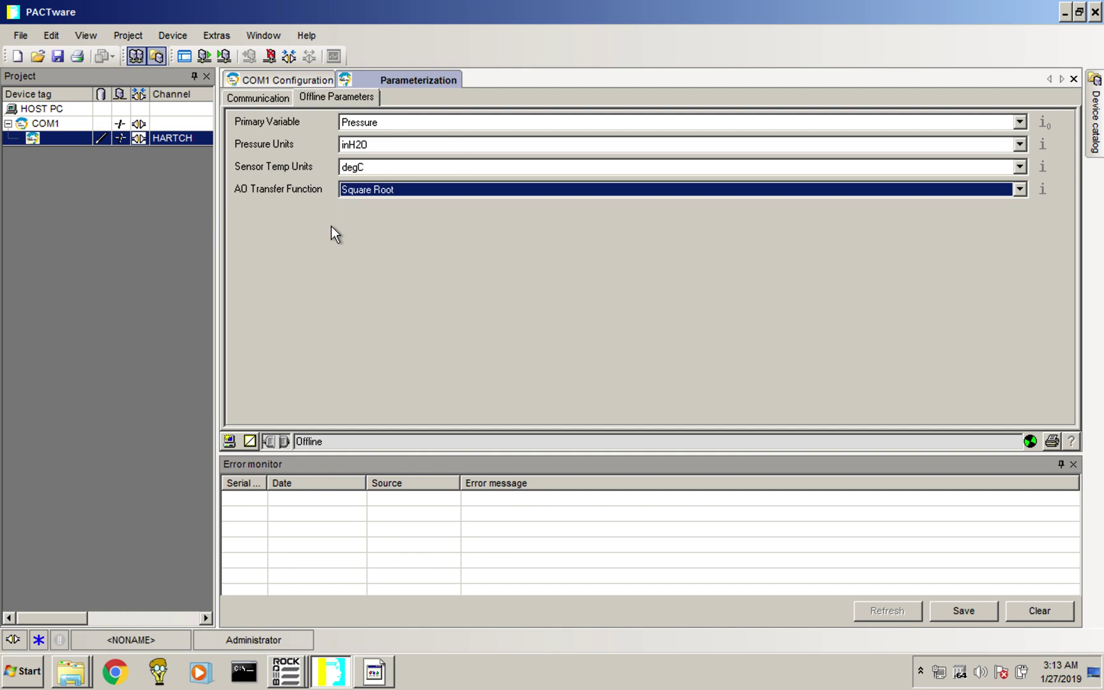
pyautogui.rightClick(176, 136)
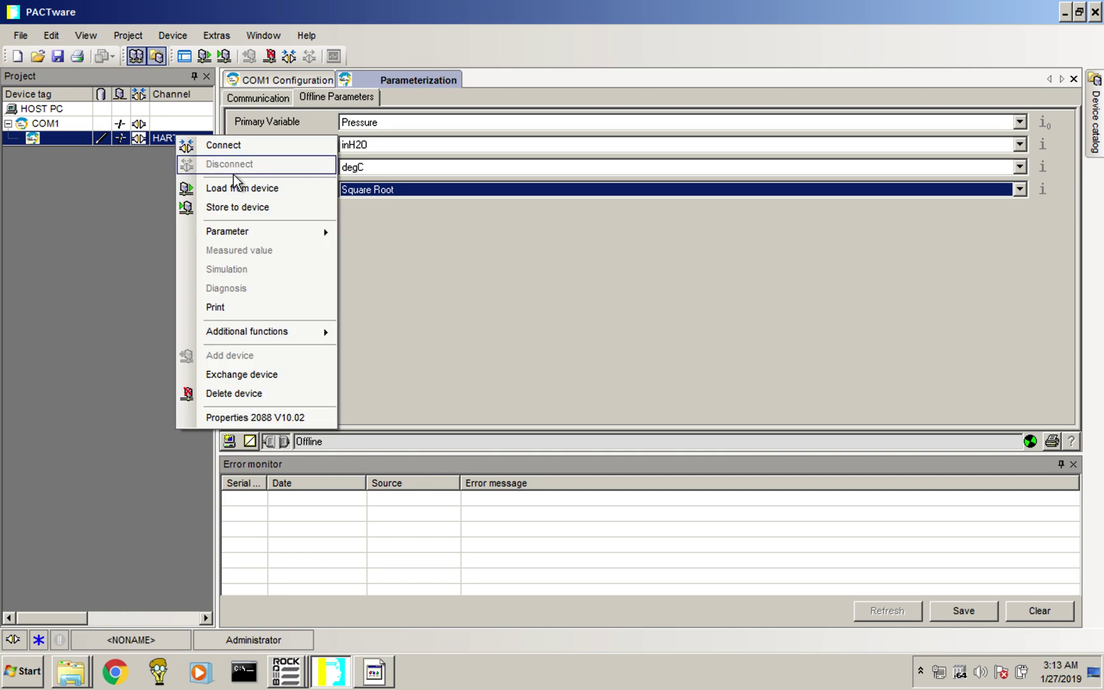
# Delete the 2088 V10.02 device from COM1 and dismiss the closing notice.
pyautogui.click(236, 394)
pyautogui.click(636, 430)
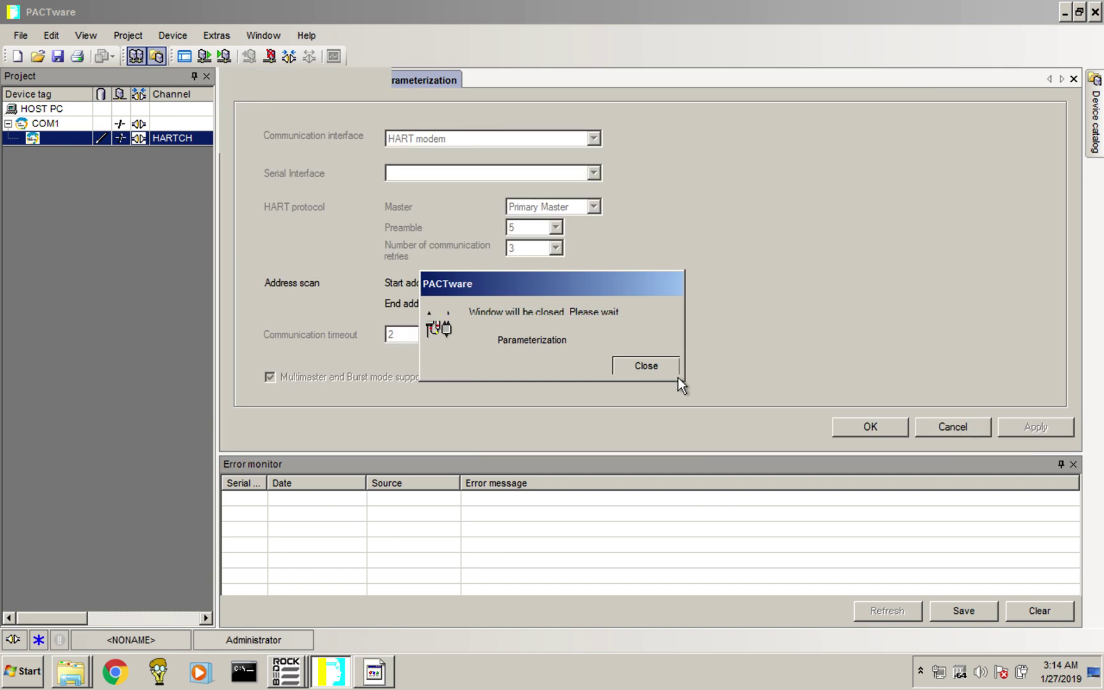
pyautogui.click(662, 373)
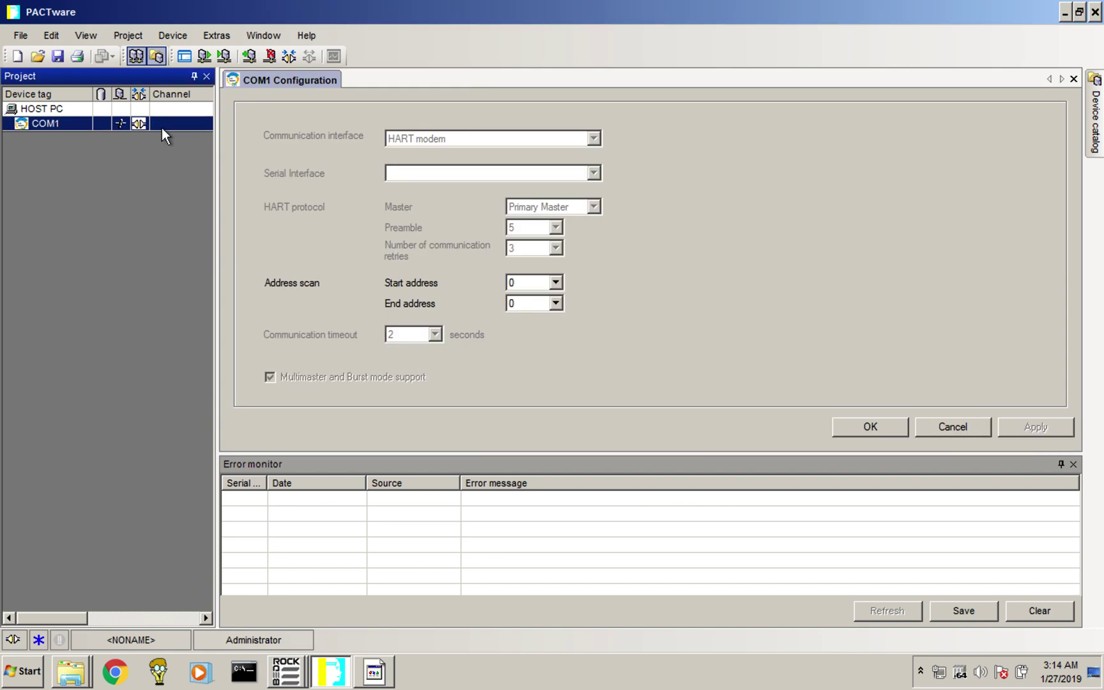
# Add the ROSEMOUNT 2088 V09.02 DTM from the device catalog under COM1.
pyautogui.click(157, 60)
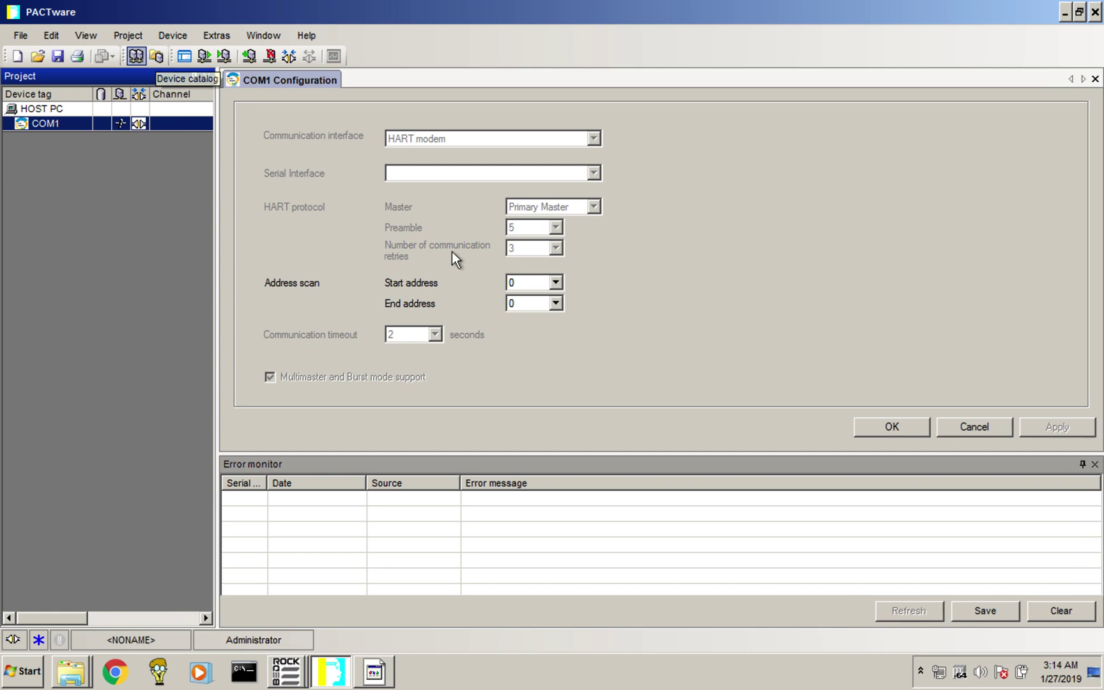
pyautogui.click(156, 56)
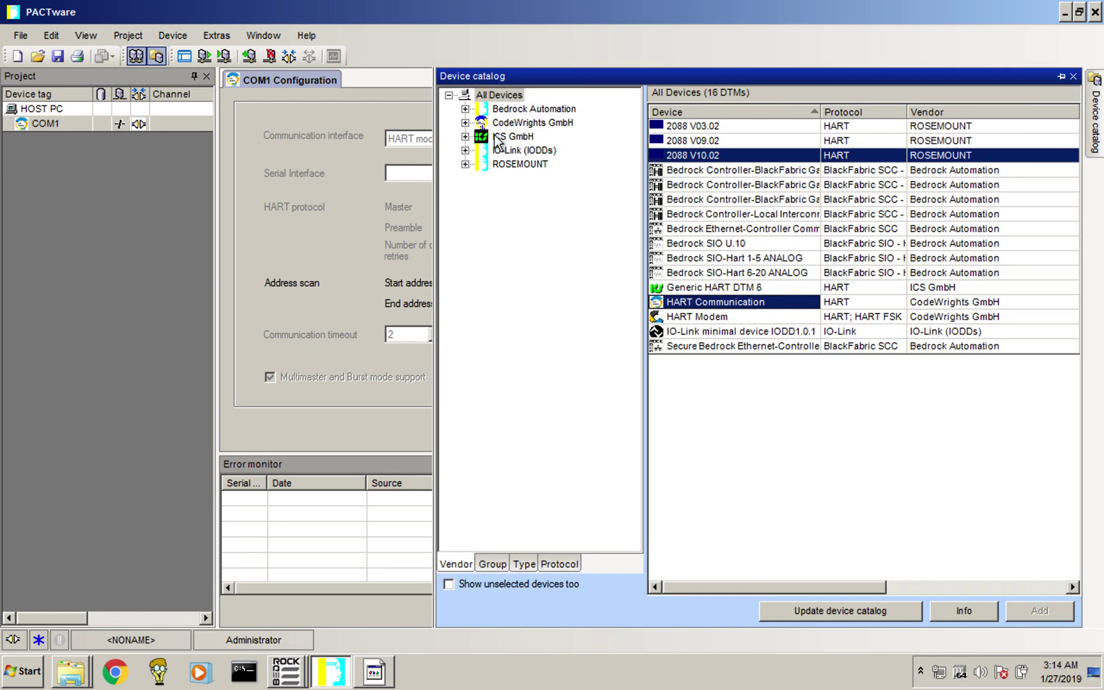
pyautogui.click(465, 164)
pyautogui.doubleClick(701, 147)
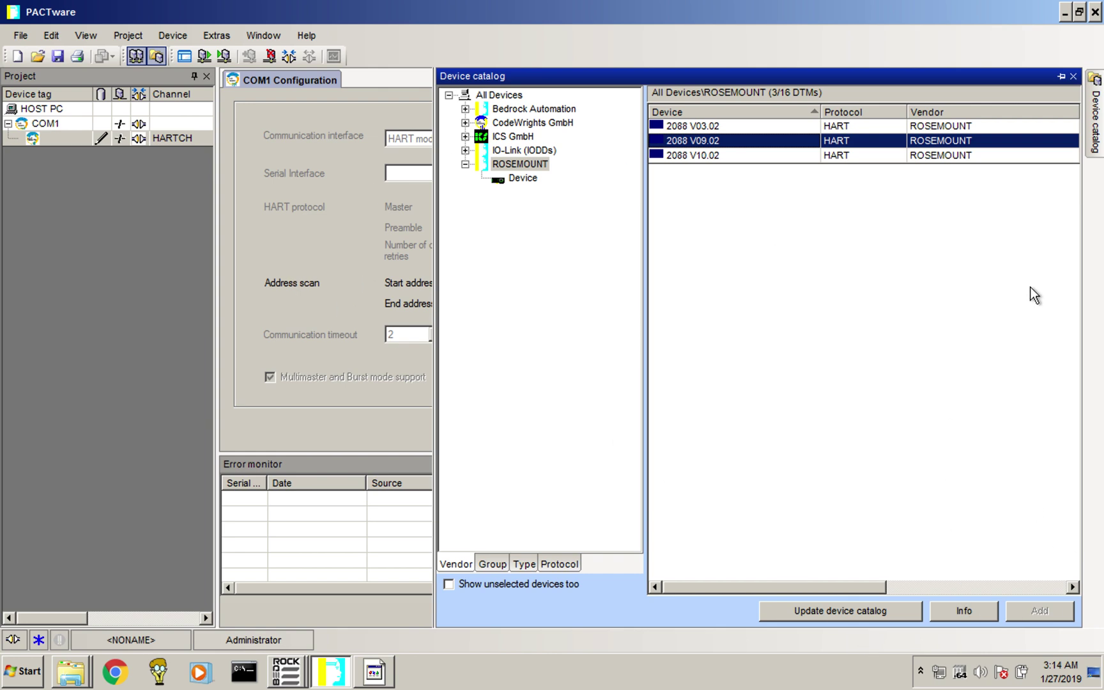
# Open the 2088 V09.02 parameterization and check its Offline Parameters and Communication tabs.
pyautogui.click(81, 140)
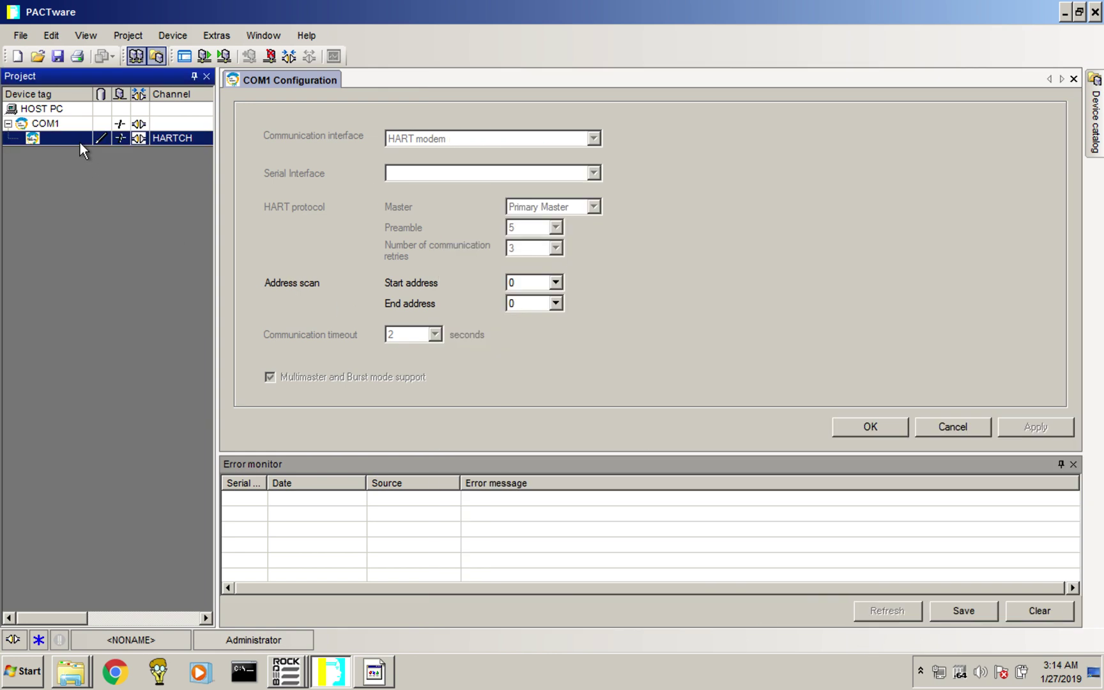
pyautogui.doubleClick(171, 138)
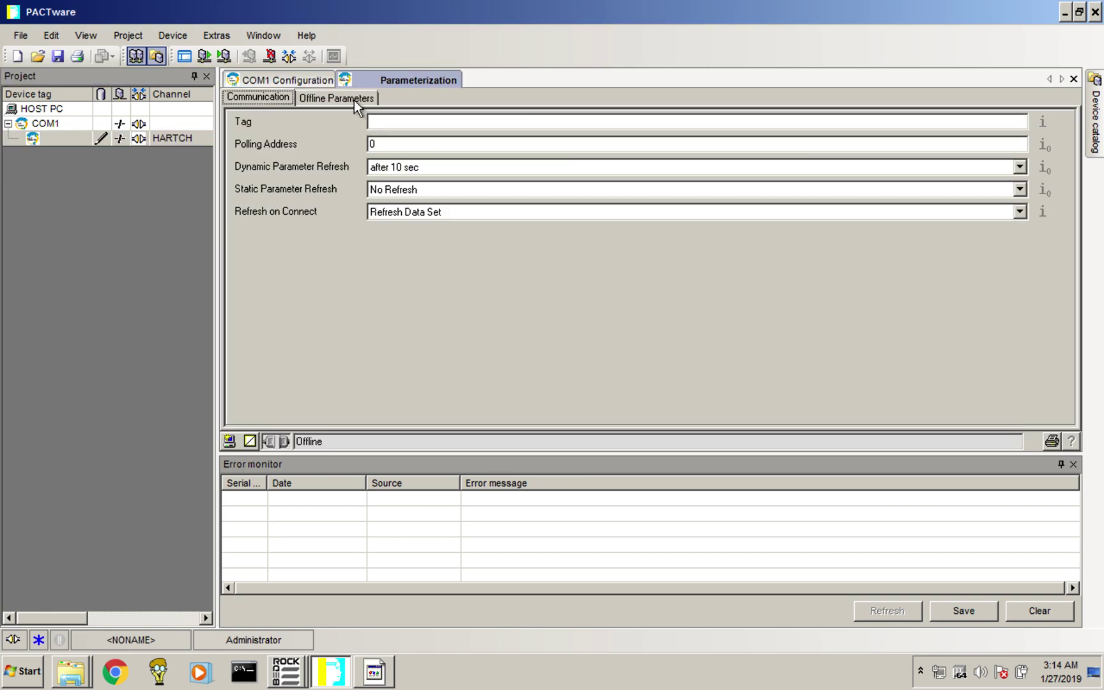
pyautogui.click(354, 100)
pyautogui.click(281, 101)
# Open the 2088 V09.02 DTM properties, recheck offline and communication settings, then return to properties.
pyautogui.rightClick(165, 138)
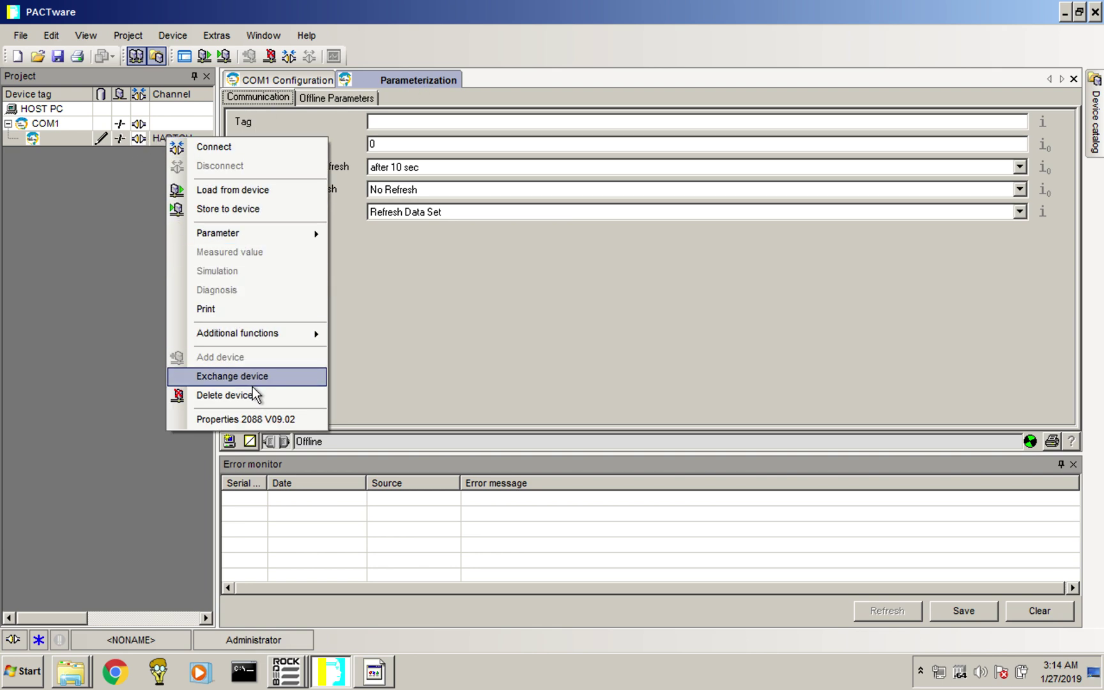
pyautogui.click(255, 418)
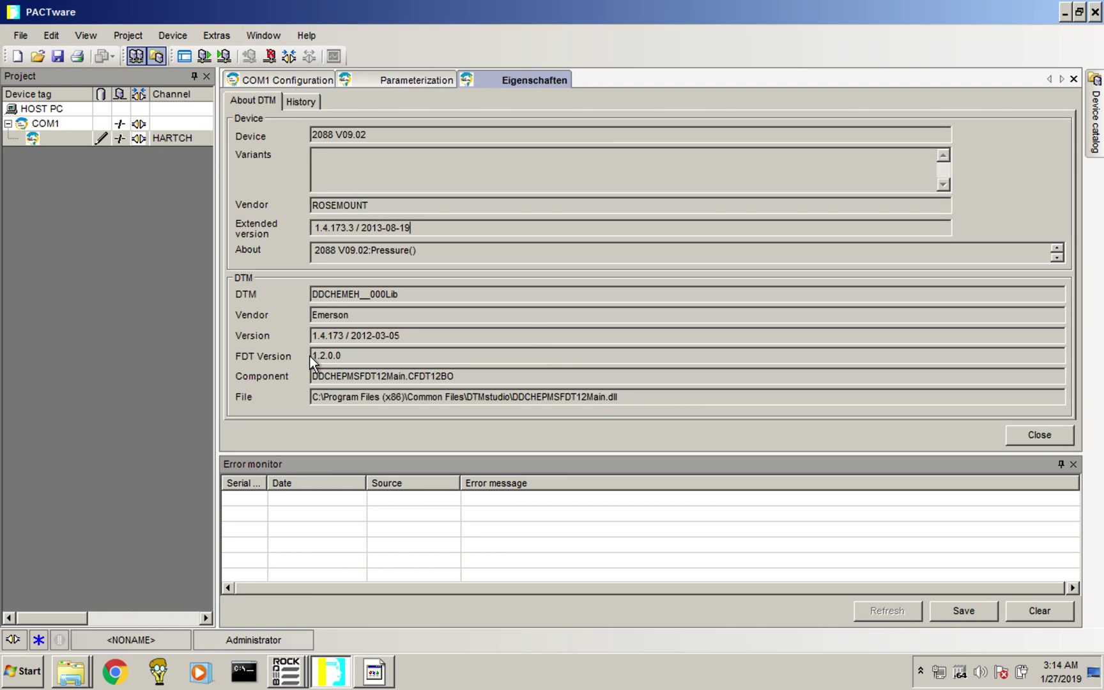
pyautogui.click(393, 81)
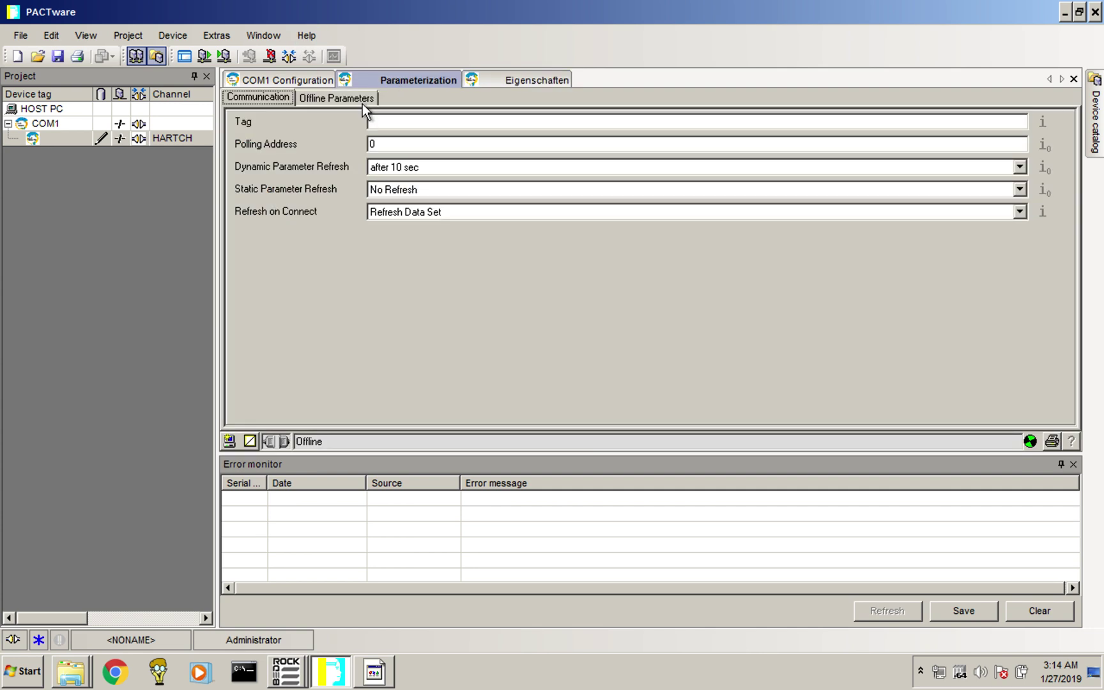
pyautogui.click(347, 96)
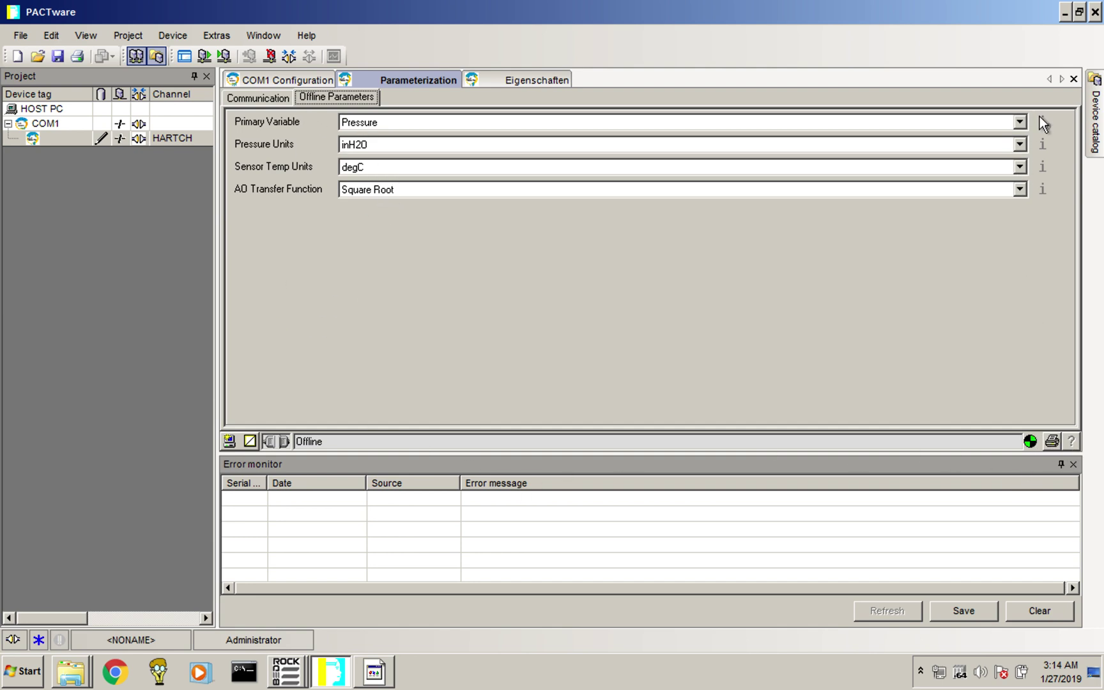
pyautogui.click(277, 98)
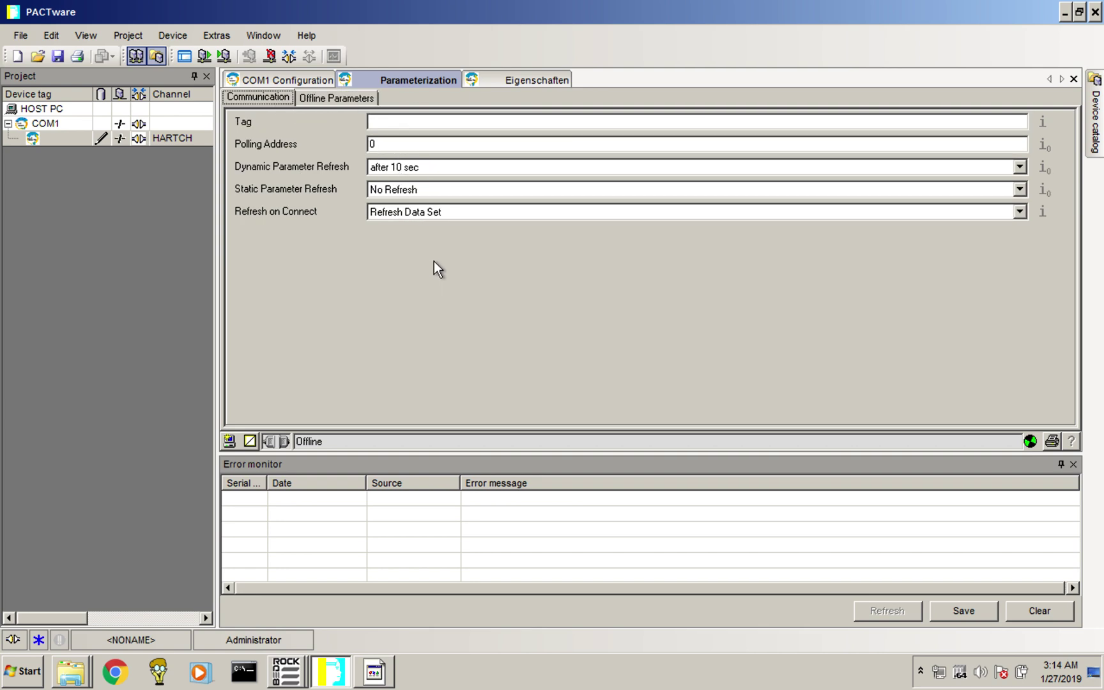
pyautogui.click(531, 81)
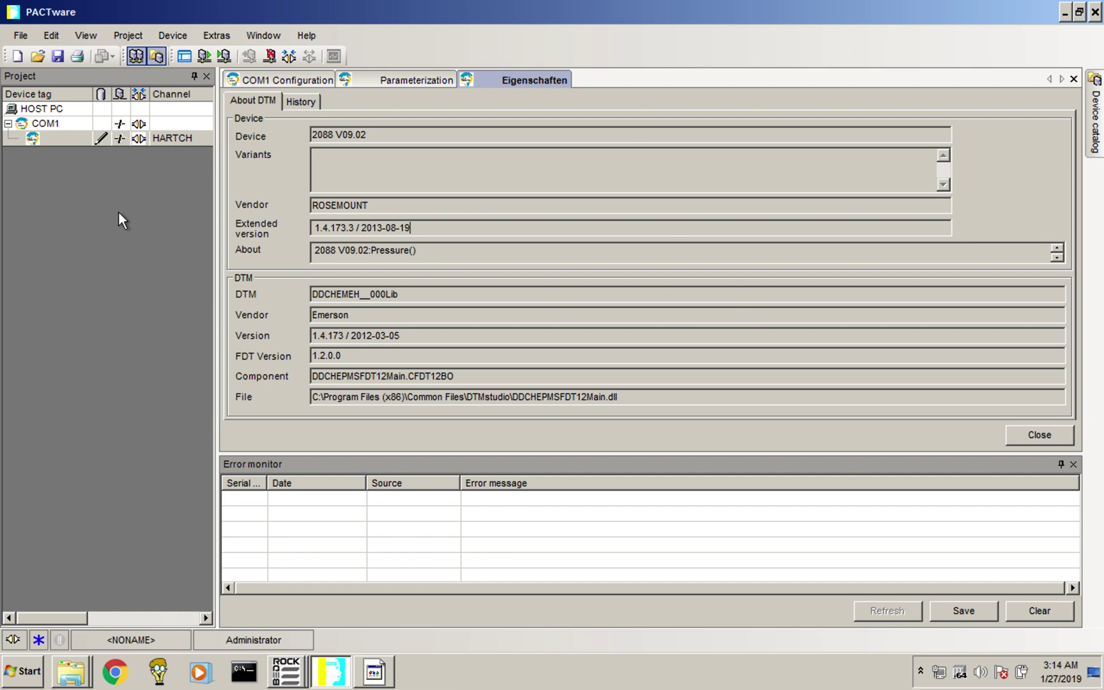
# Review the 2088 V09.02 DTM history and details, close its properties, and switch to Chrome.
pyautogui.click(311, 99)
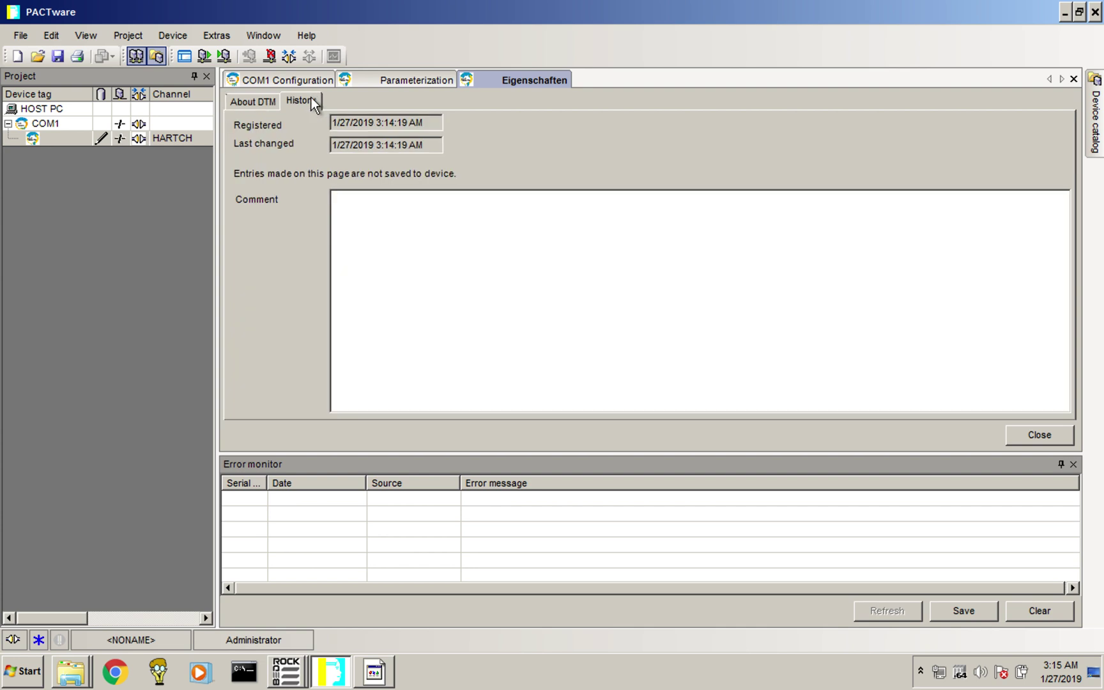
pyautogui.click(260, 101)
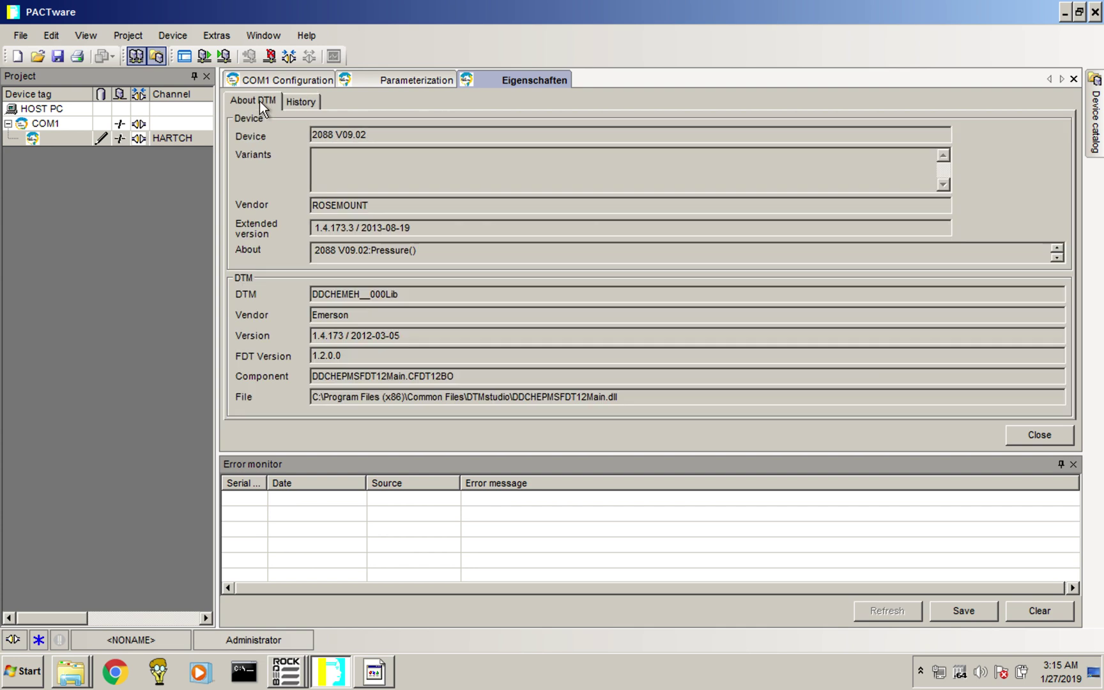
pyautogui.click(1060, 433)
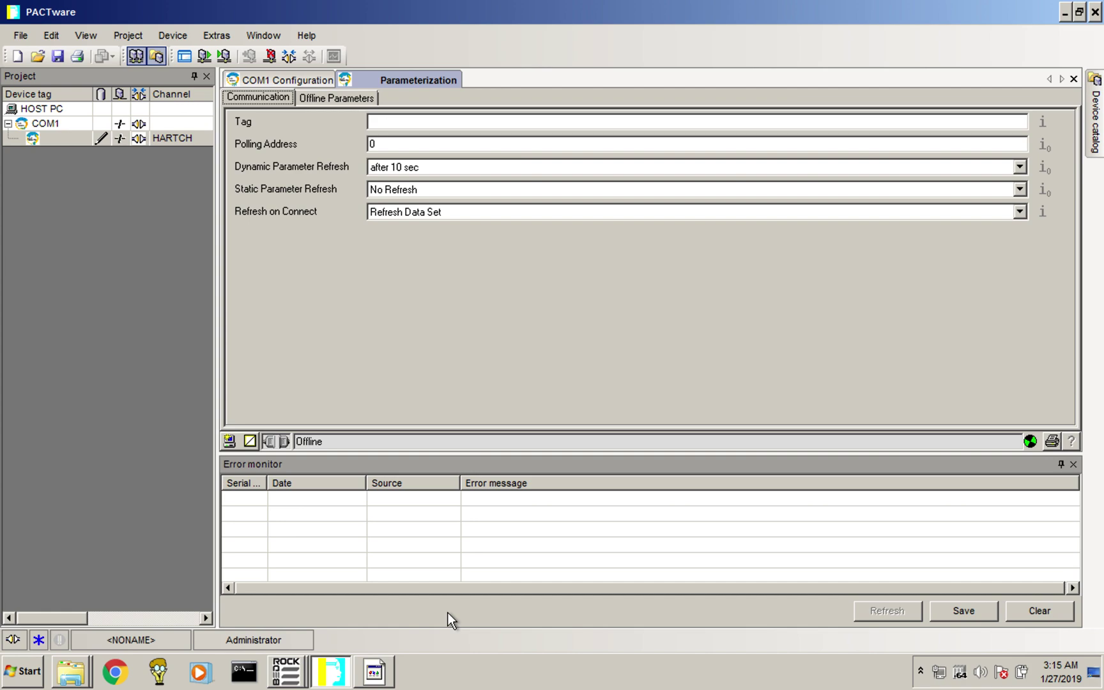
pyautogui.hotkey('ctrl', 'Left')
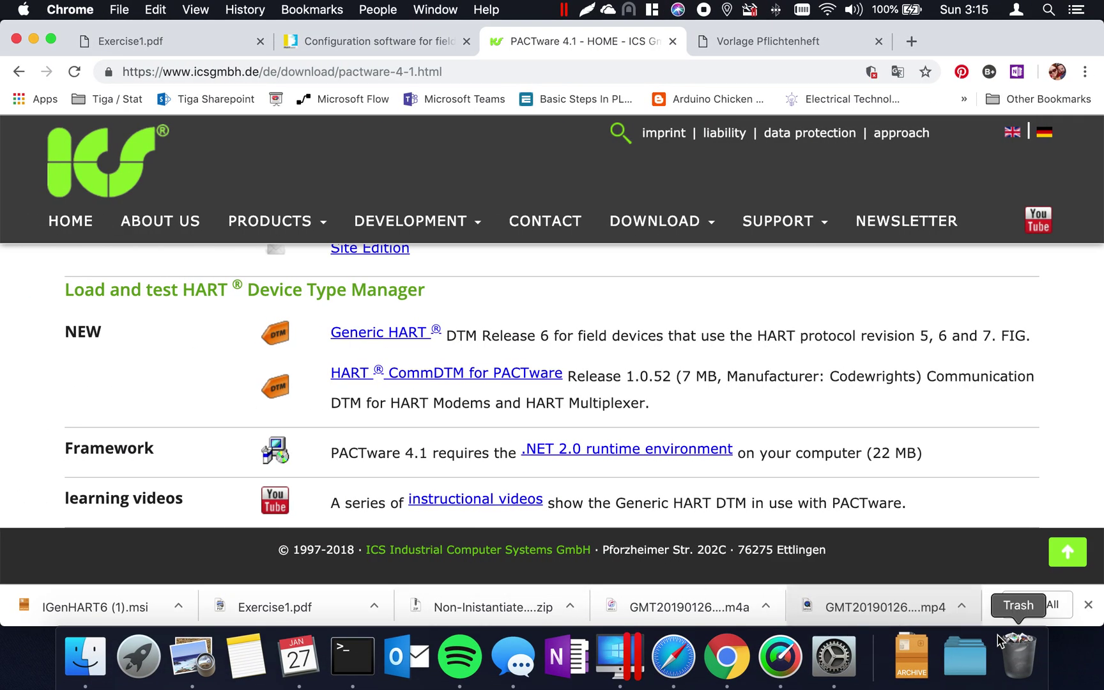